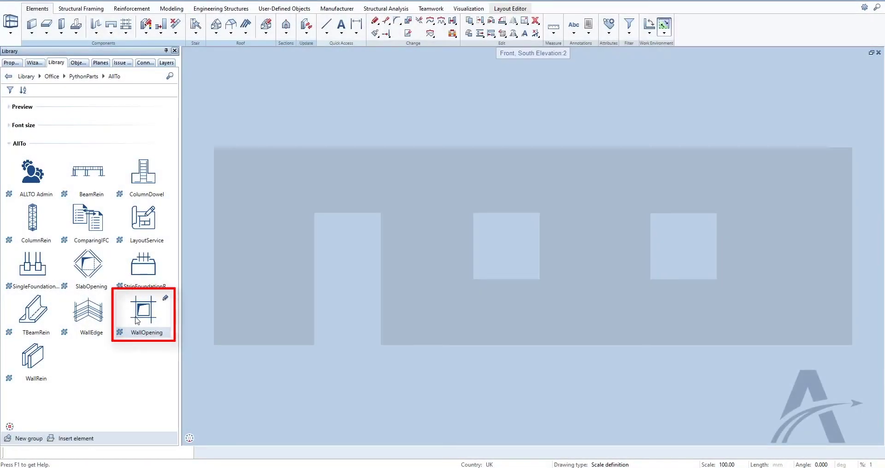
Launch the AllTo WallOpening PythonPart from the library to open its Opening Reinforcement settings.
click(137, 321)
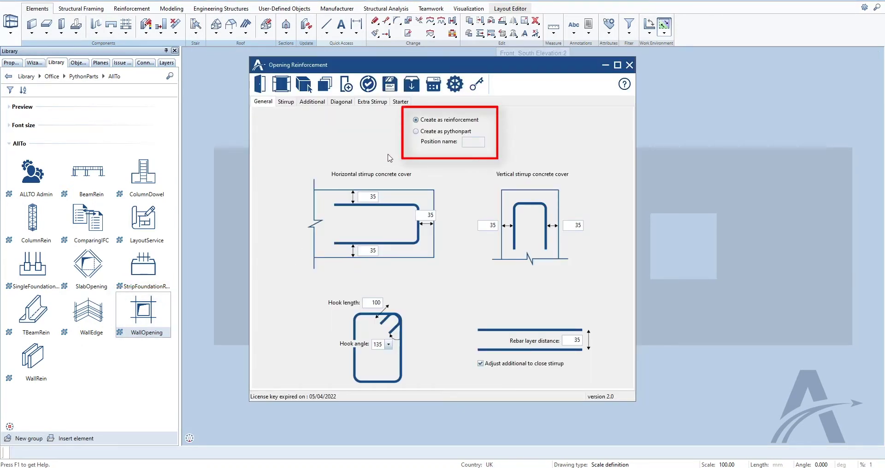
Switch the mode to 'Create as pythonpart' and set the position name to WO01.
click(415, 131)
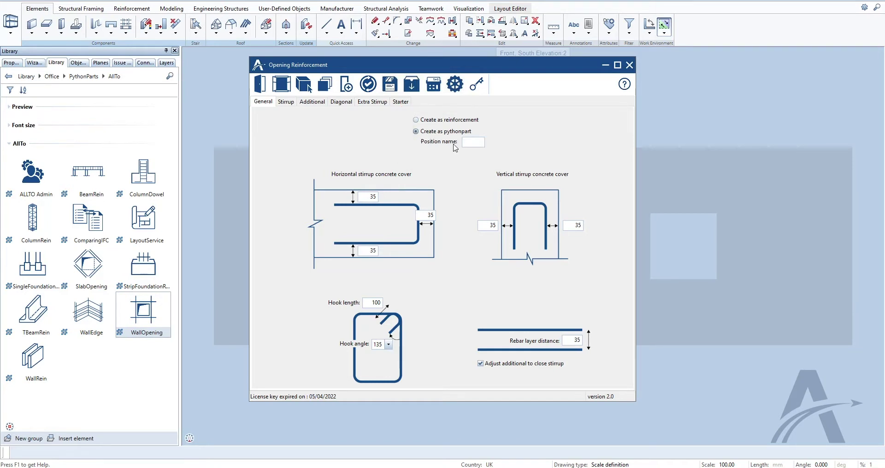
click(473, 141)
text(WO01)
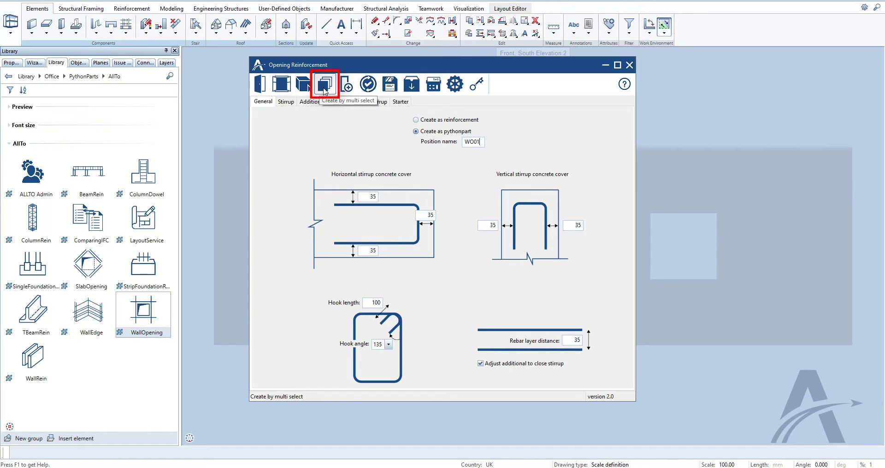
Add door reinforcement to the door opening in the wall.
click(262, 88)
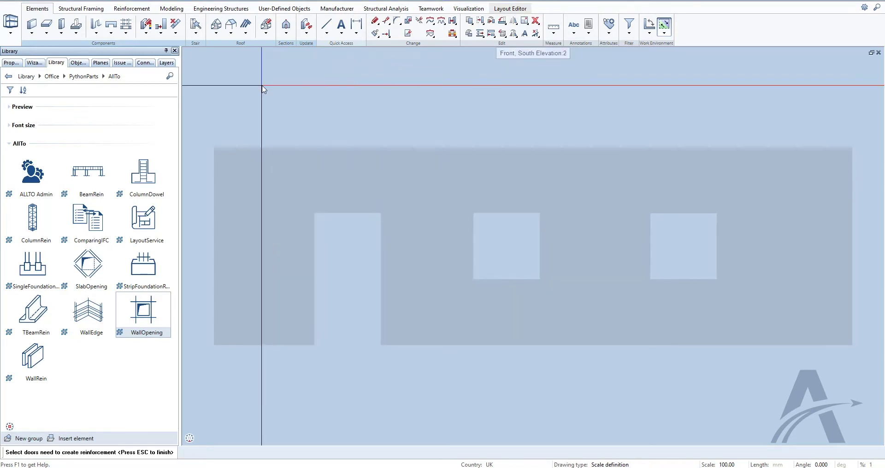
click(343, 249)
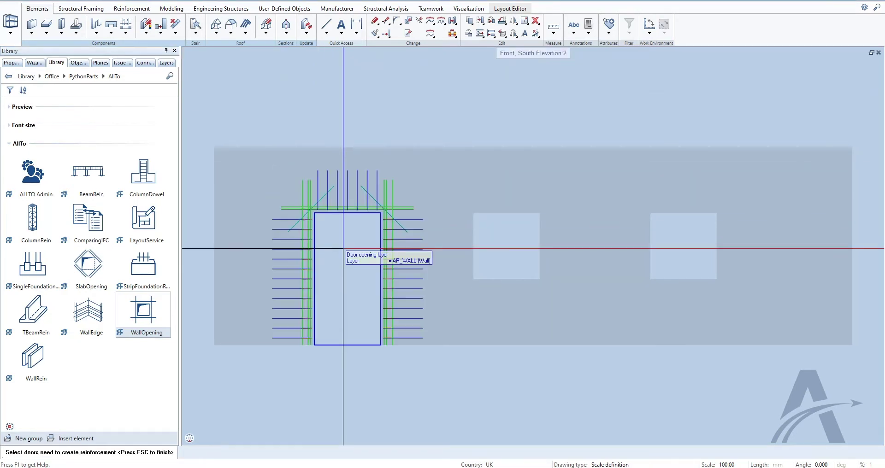
key(Escape)
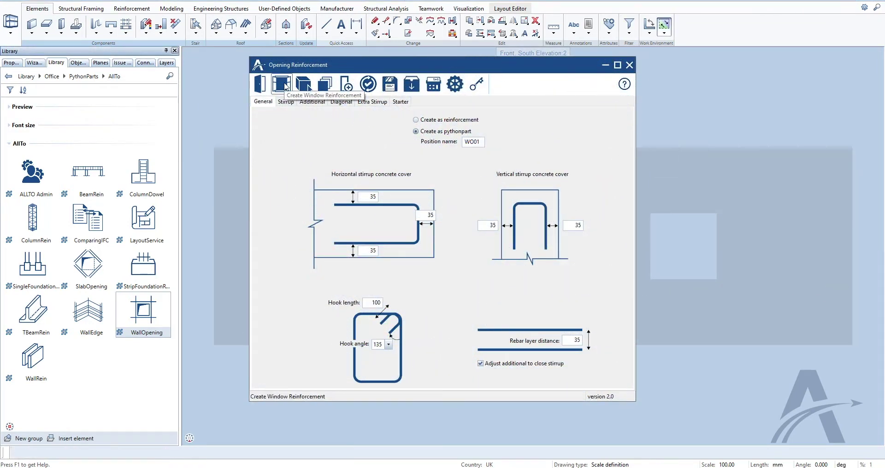
Reinforce the middle window and the right wall niche, then start multi-select reinforcement.
click(282, 84)
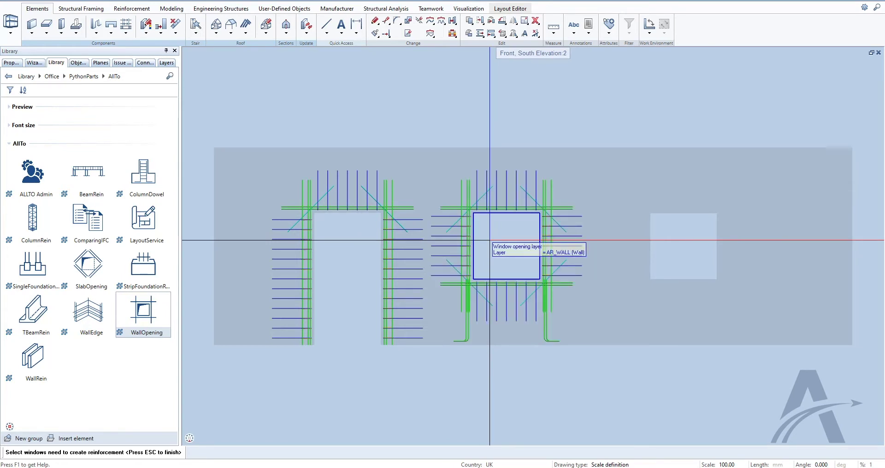
click(490, 240)
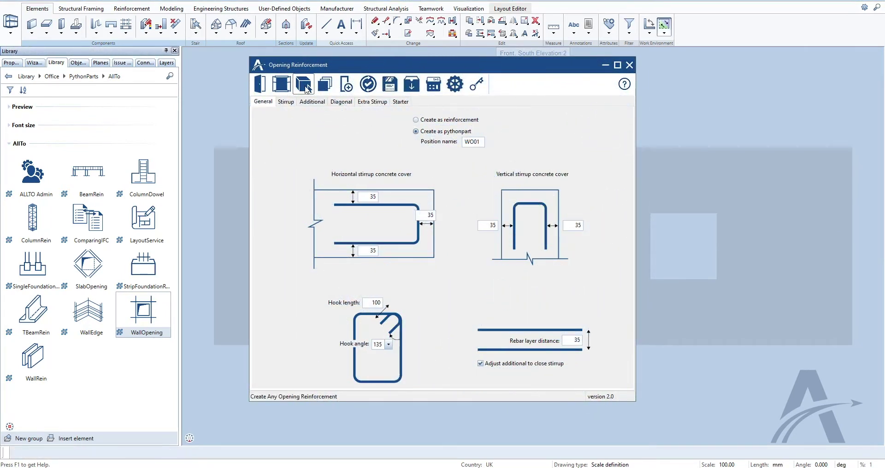
click(306, 88)
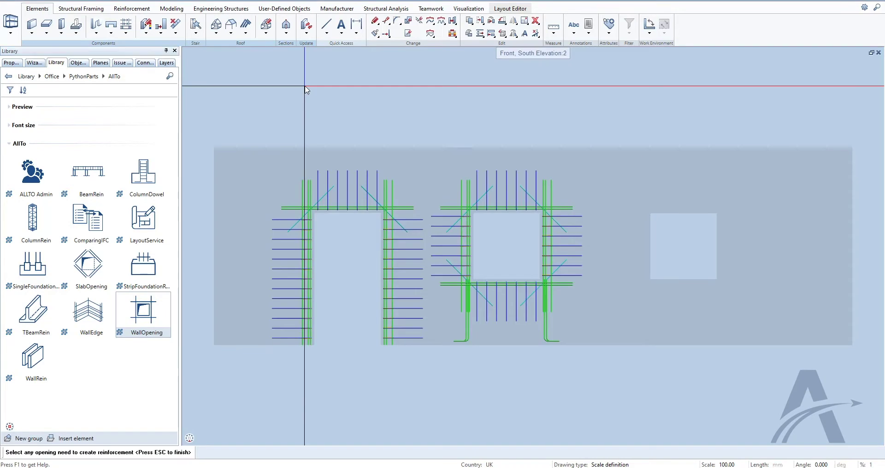
click(662, 241)
key(Escape)
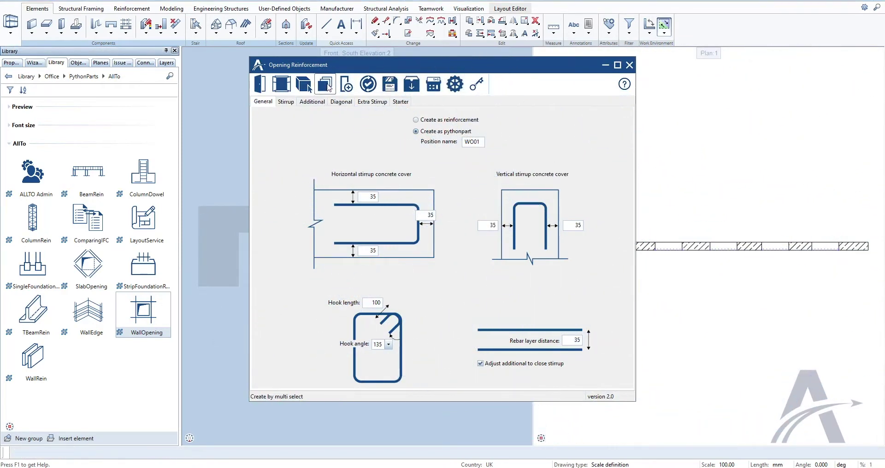
click(328, 86)
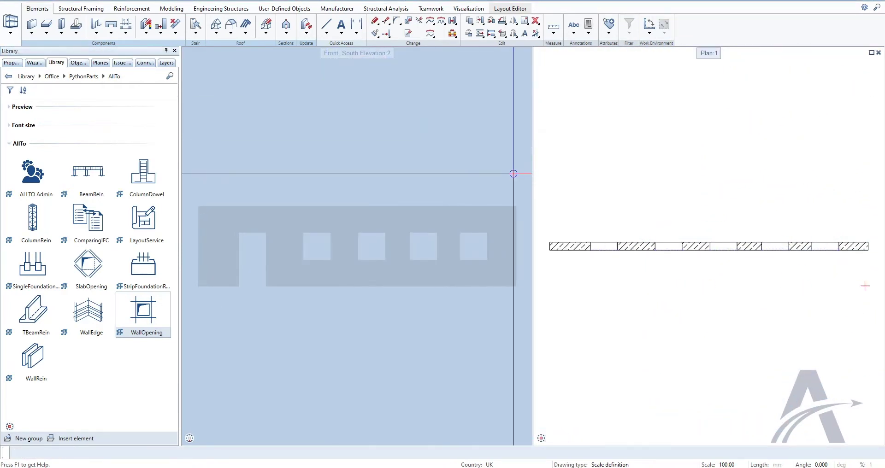
Box-select the wall's openings in plan and add window reinforcement to each of the four windows.
drag(287, 286, 517, 286)
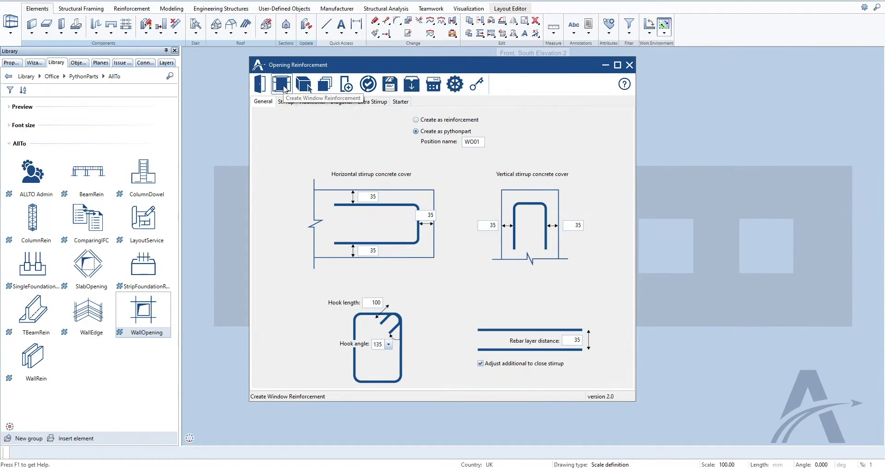
click(284, 89)
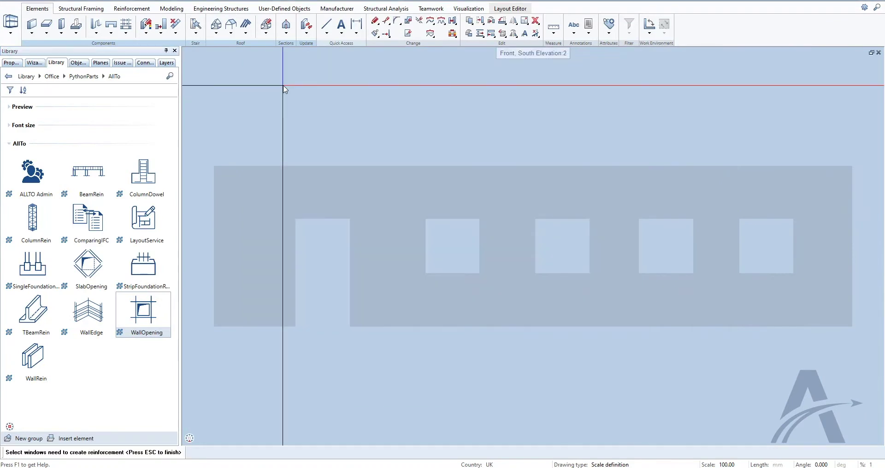
click(451, 241)
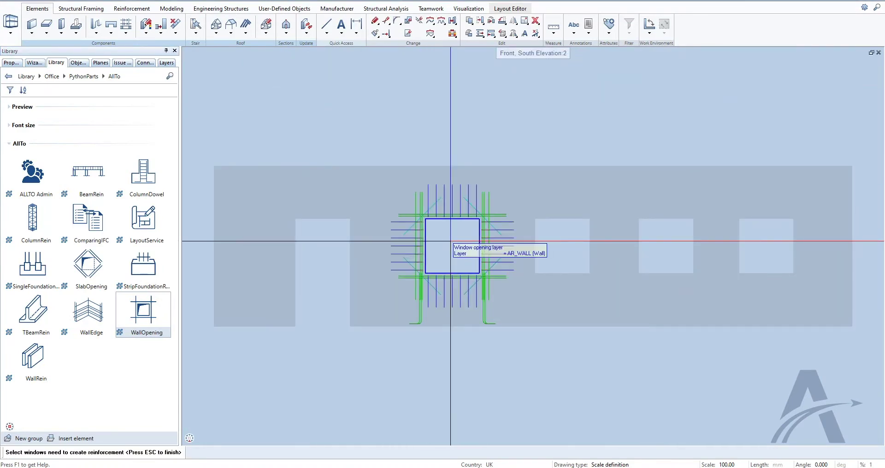
click(570, 243)
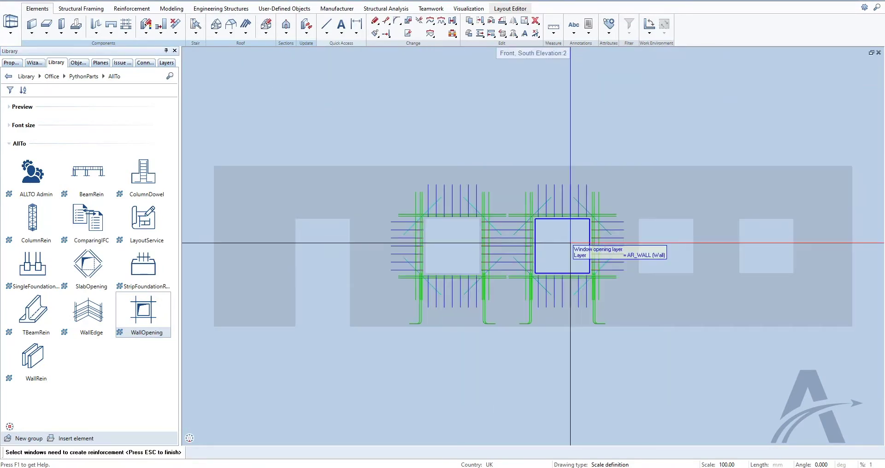
click(665, 244)
click(757, 245)
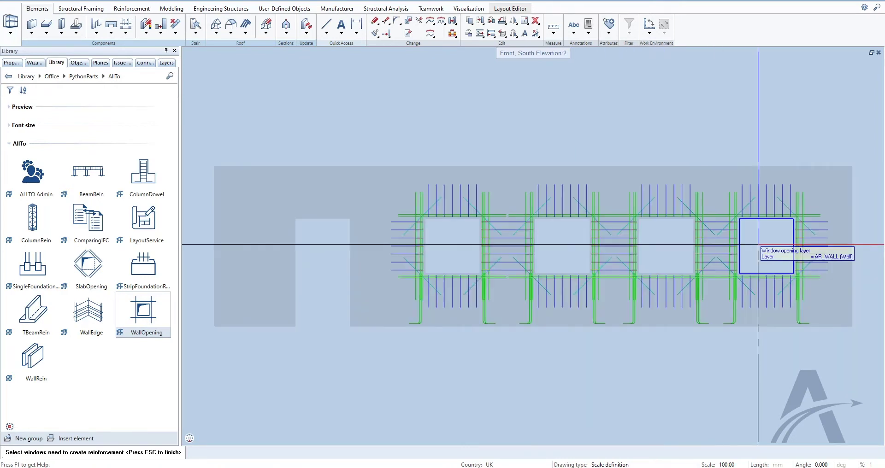
key(Escape)
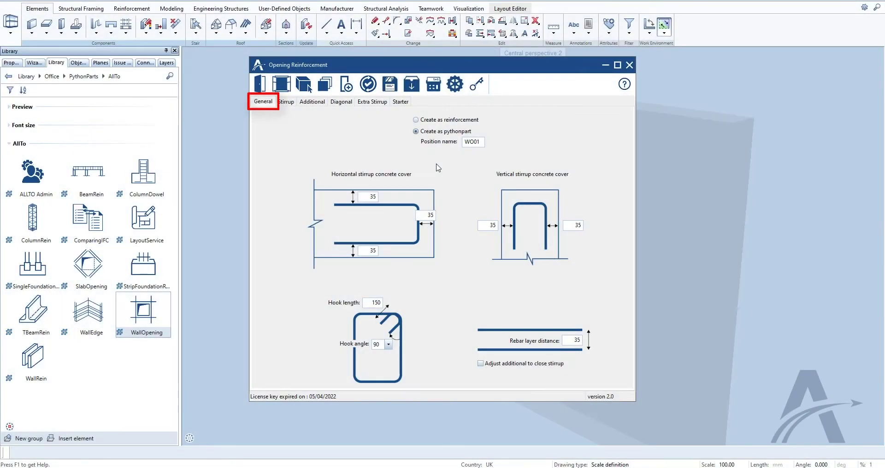
Set all five horizontal and vertical stirrup concrete covers to 50.
click(366, 197)
text(0)
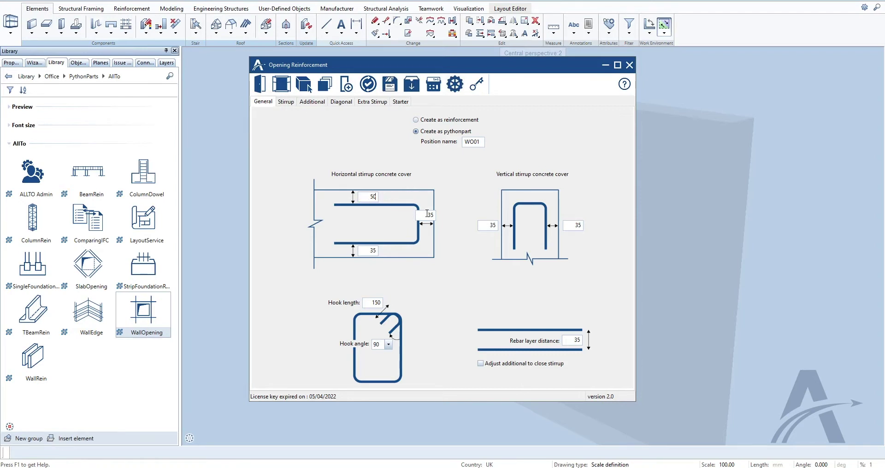
click(427, 214)
text(50)
click(368, 250)
text(50)
click(483, 227)
text(50)
click(570, 225)
text(50)
Set hook length 100, hook angle 135 and rebar layer distance 50.
double_click(368, 303)
text(100)
click(388, 345)
click(382, 364)
double_click(574, 342)
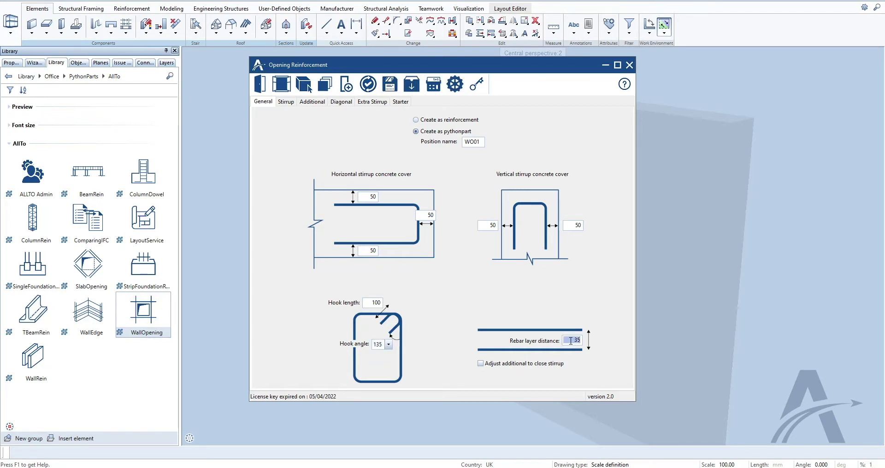
text(50)
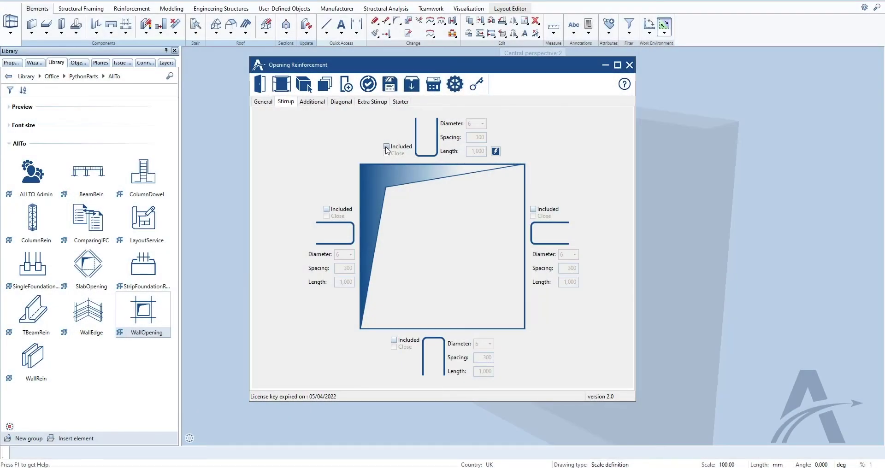
Define closed top stirrups Ø12, spacing 150, length 600, and copy them to all sides.
click(386, 147)
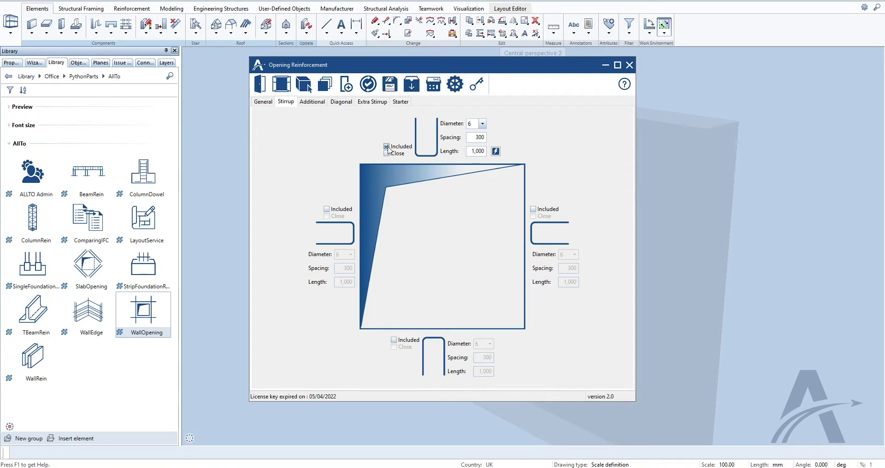
click(386, 153)
click(482, 124)
click(470, 154)
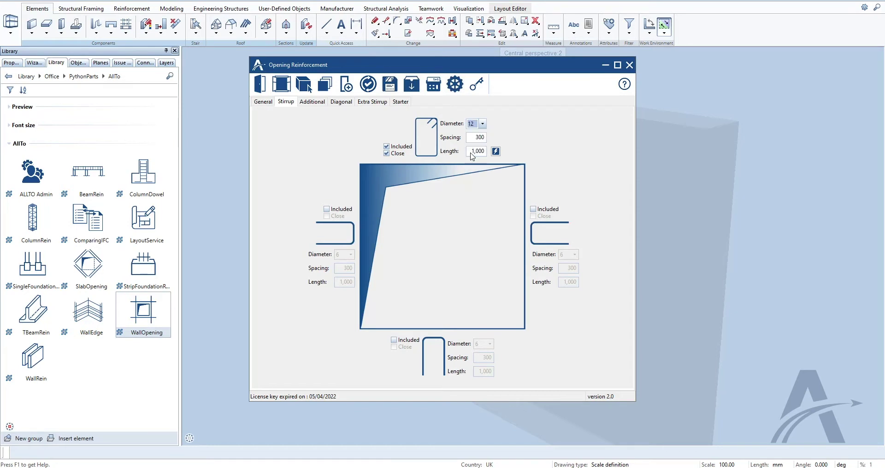
double_click(473, 137)
text(150)
double_click(470, 151)
text(600)
click(495, 151)
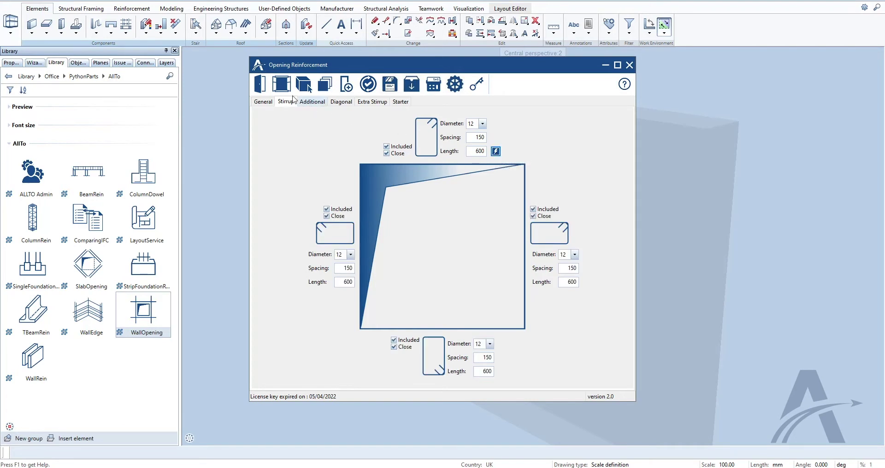
Apply the stirrup reinforcement to the wall opening as window reinforcement.
click(282, 84)
click(532, 238)
key(Escape)
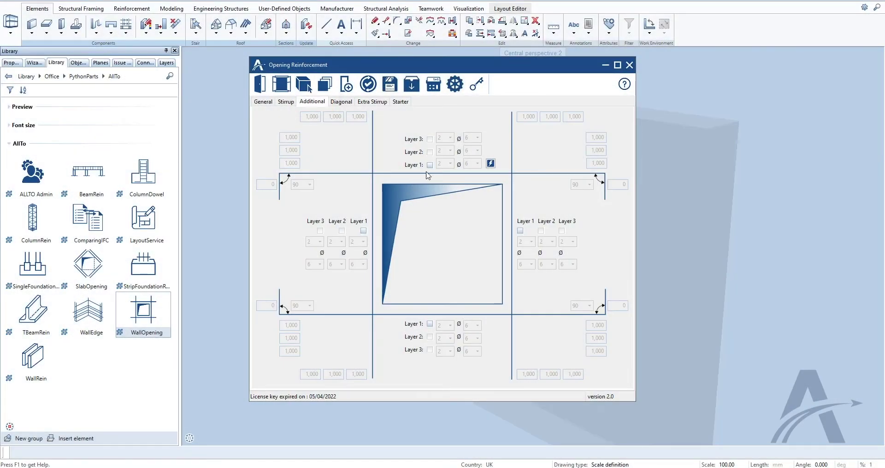
Enable additional-bar layer 1 with 3 bars Ø16 and a right length of 700.
click(429, 165)
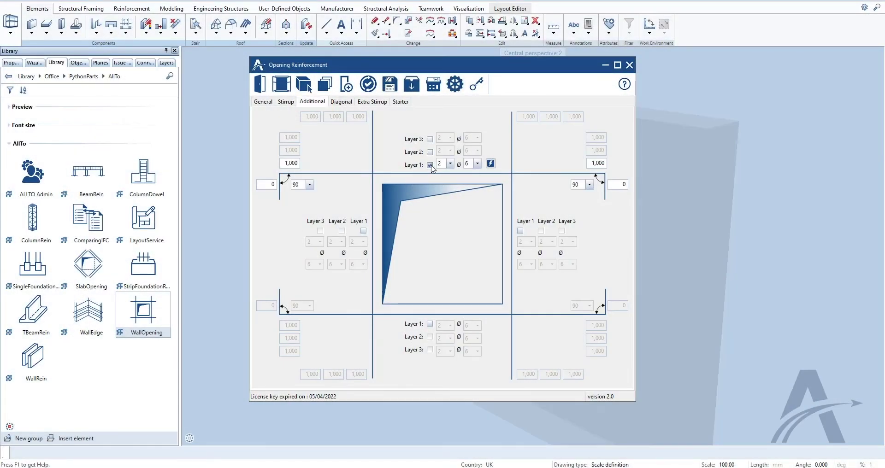
click(450, 164)
click(446, 180)
click(478, 163)
click(472, 201)
double_click(588, 163)
text(700)
Set the left length to 700 with a 90° end angle, enable layer 2, and copy to all sides.
double_click(286, 163)
text(7)
drag(263, 185, 281, 185)
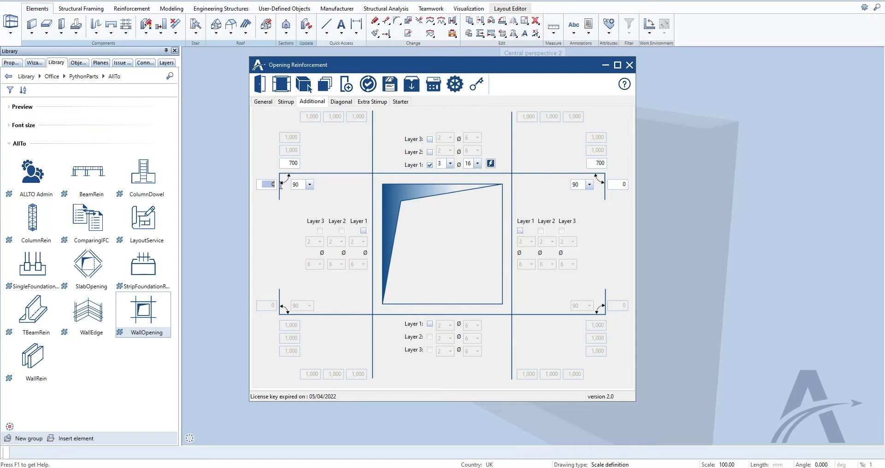
click(309, 185)
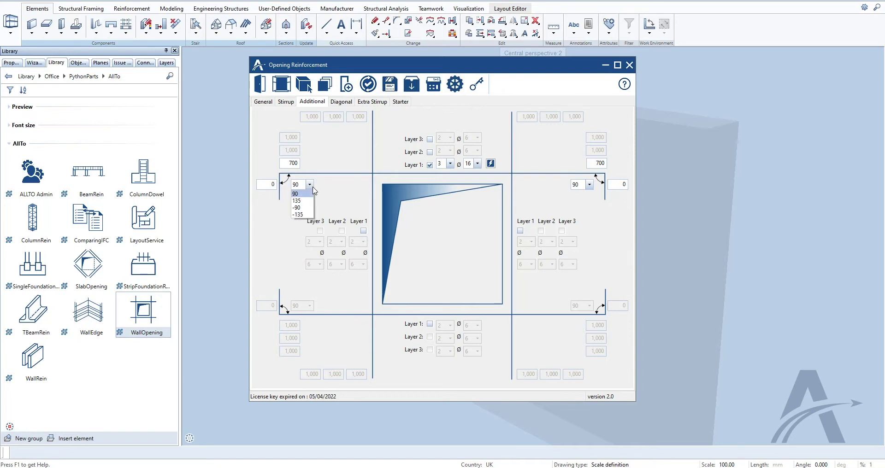
click(313, 188)
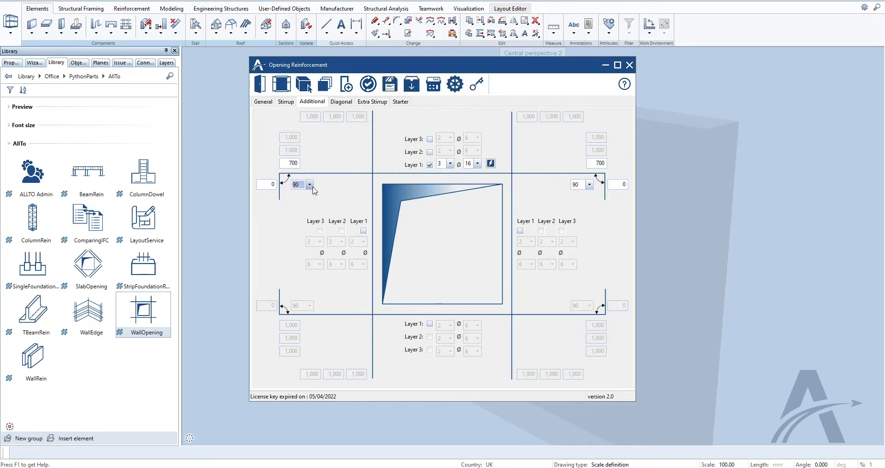
click(429, 152)
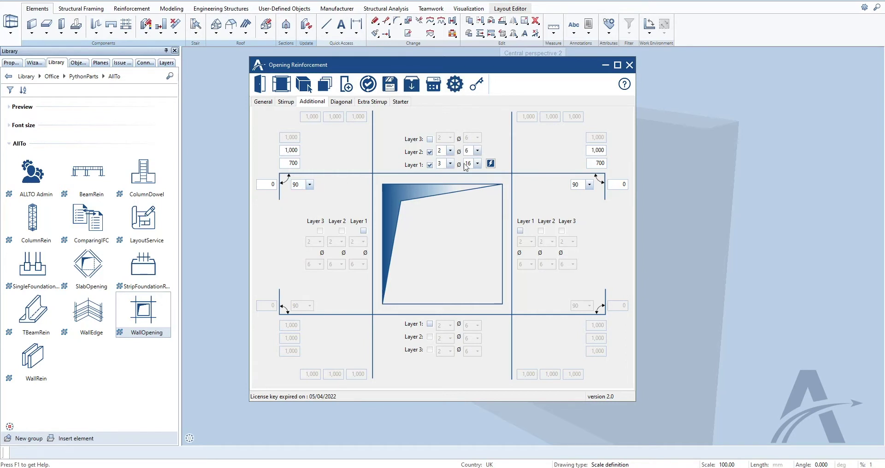
click(490, 164)
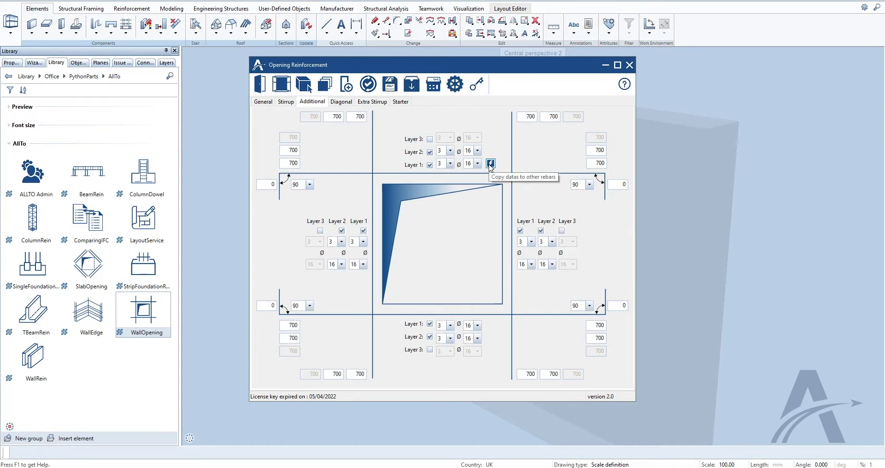
Apply the Ø16 additional bars to the wall opening and orbit to a more frontal view.
click(282, 88)
click(640, 351)
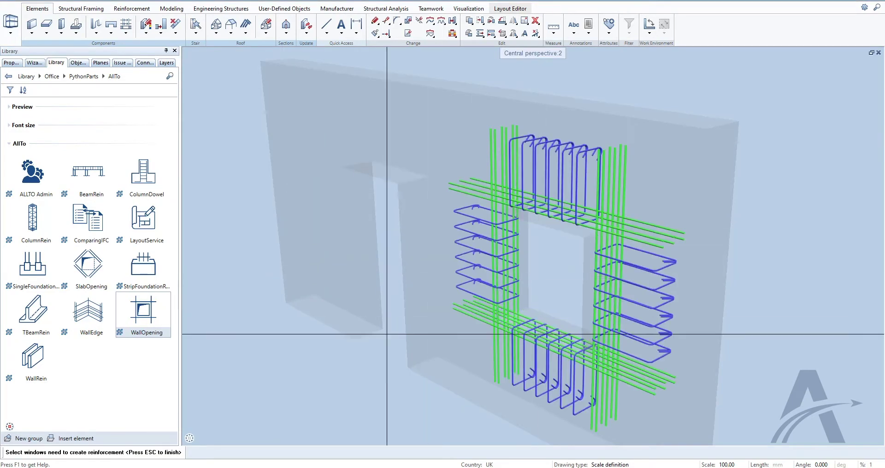
key(Escape)
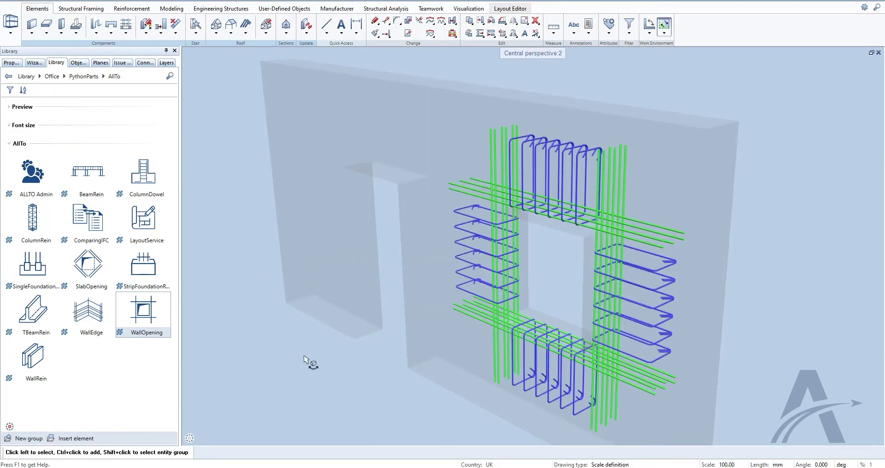
mouse_move(527, 188)
shift+middle_down()
mouse_move(479, 242)
mouse_move(336, 243)
mouse_move(387, 242)
shift+middle_up()
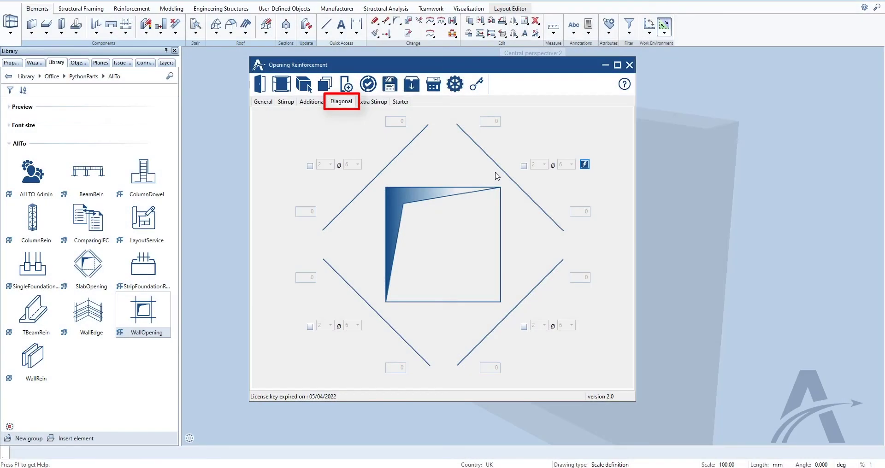
Configure upper-right diagonal bars as 3 ø10 with both lengths 500, copied to the other corners.
click(524, 165)
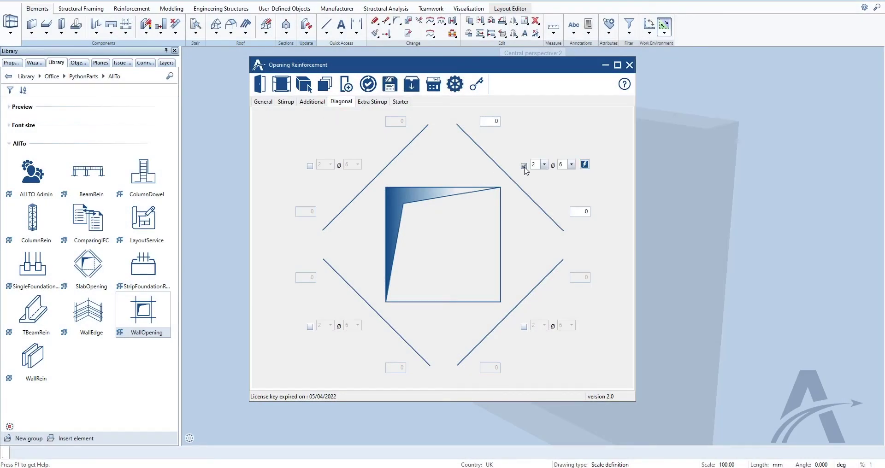
click(544, 164)
click(535, 180)
click(571, 165)
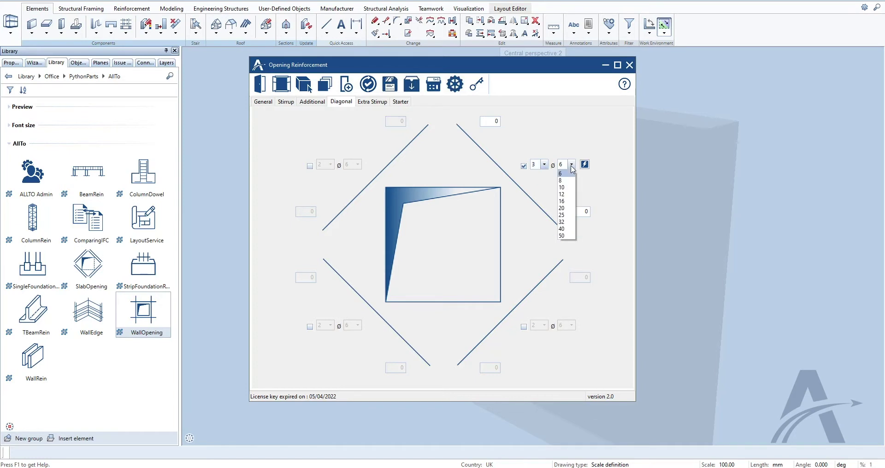
click(562, 192)
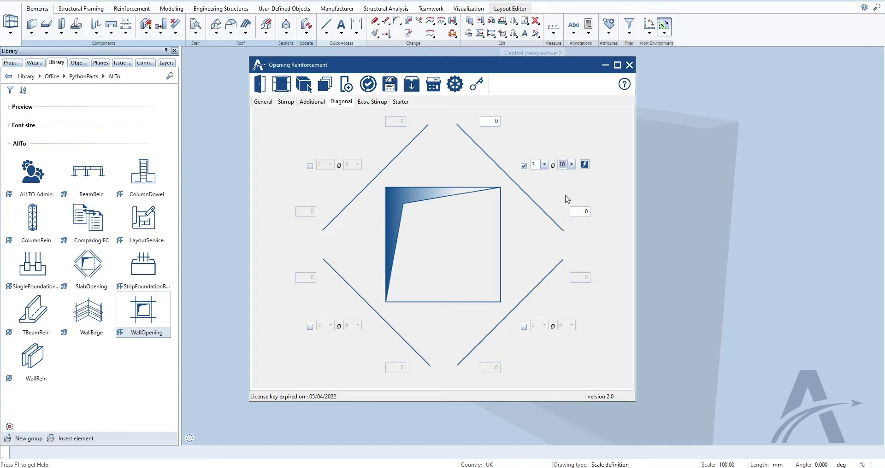
double_click(578, 212)
text(500)
double_click(489, 121)
text(500)
click(583, 165)
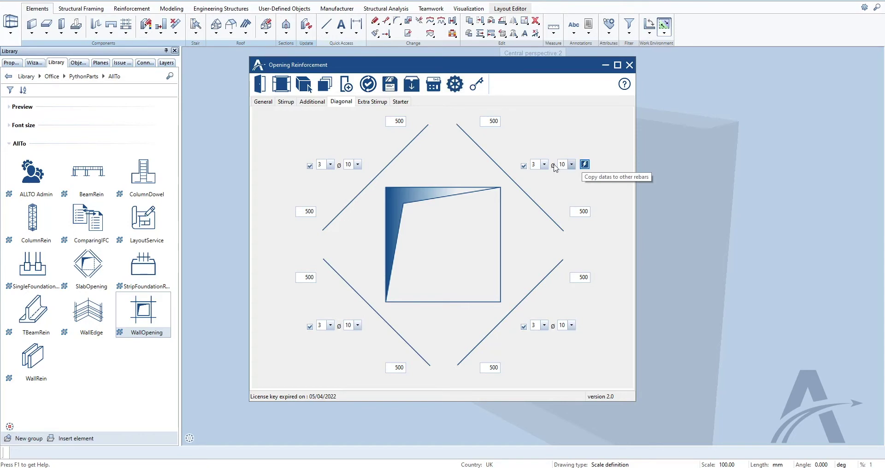
Apply the diagonal bars to the window opening.
click(281, 84)
click(550, 261)
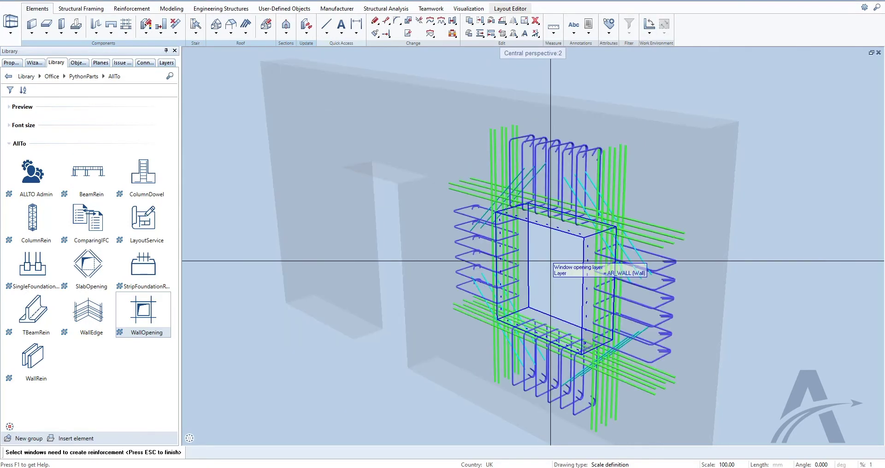
key(Escape)
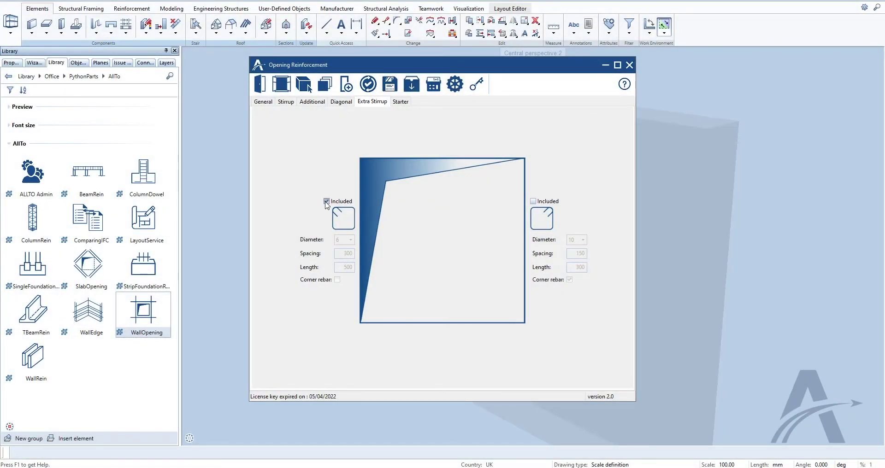
Set extra stirrups to ø10, spacing 150, length 300, included on both sides.
click(351, 239)
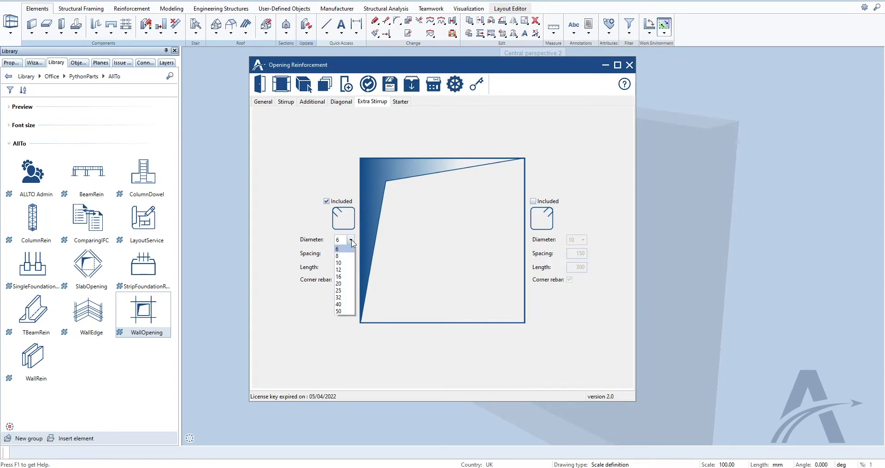
click(341, 263)
double_click(342, 253)
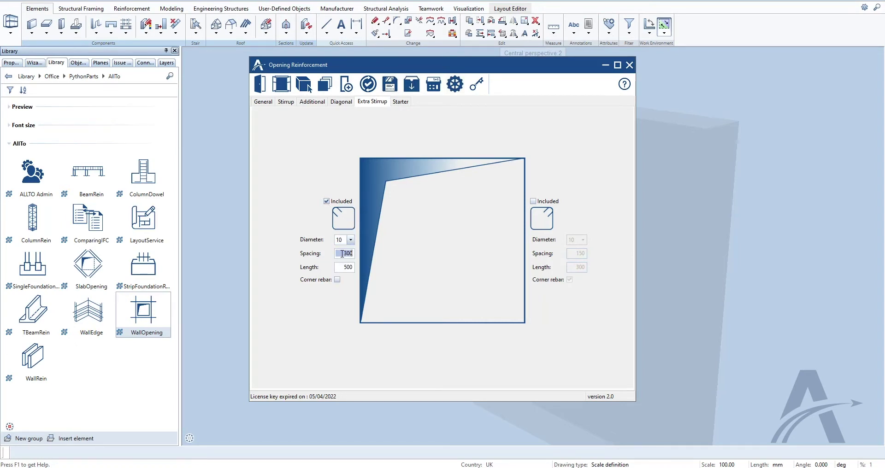
text(150)
double_click(340, 266)
text(300)
click(533, 201)
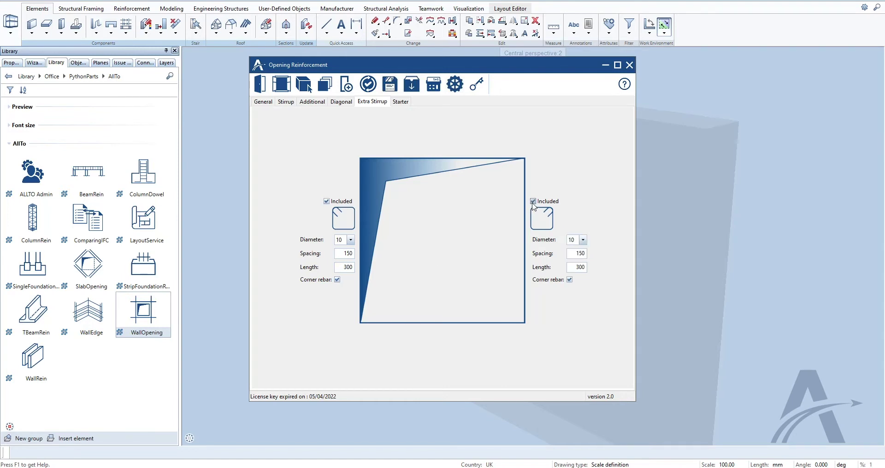
Generate the extra stirrups around the window opening and orbit to inspect them.
click(281, 83)
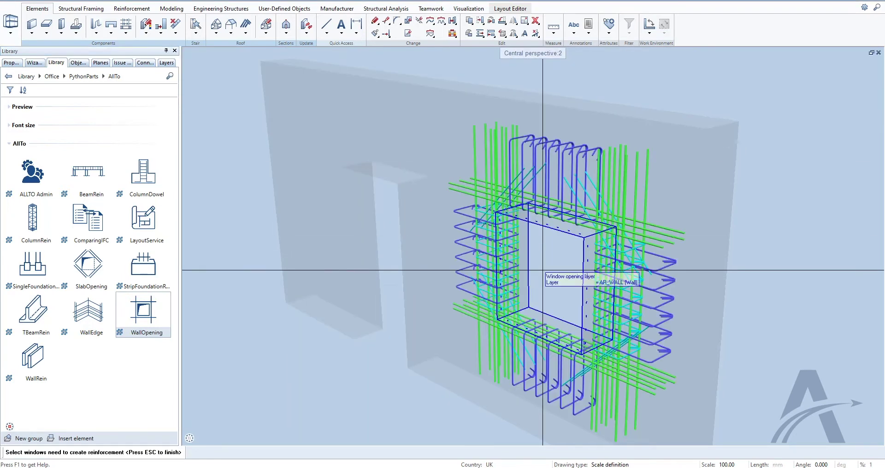
key(Escape)
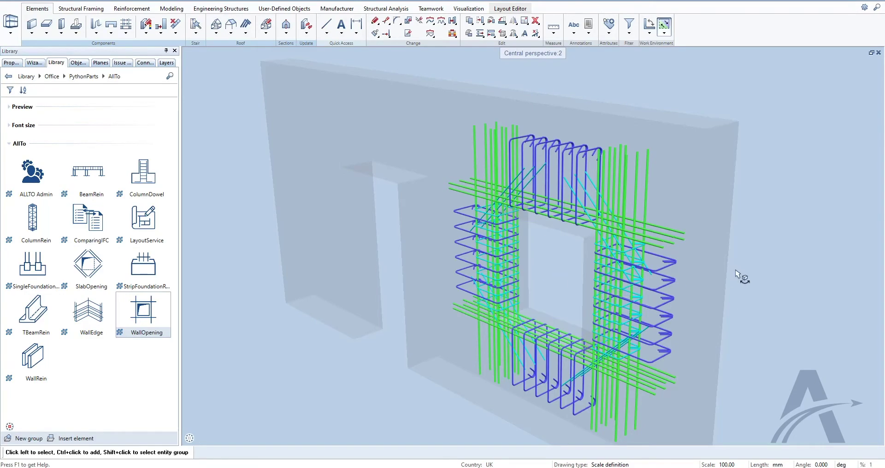
shift+middle_drag(735, 274, 601, 275)
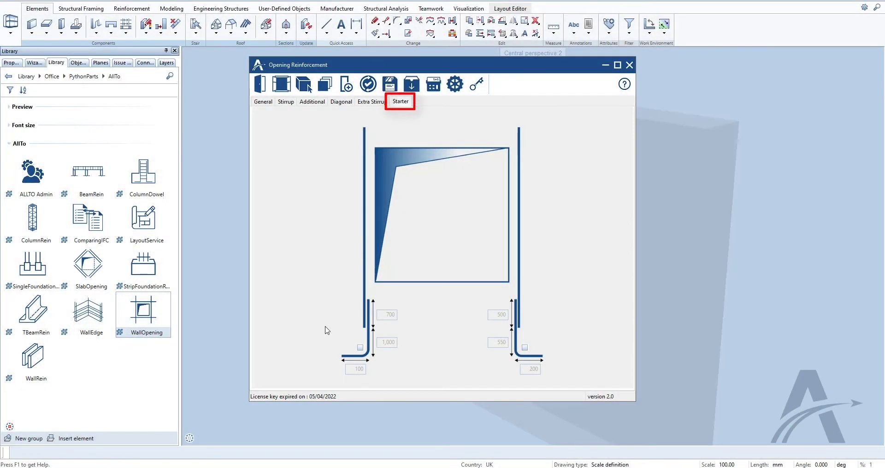
Turn on left and right starter bars with lengths 500, 550 and 200.
click(359, 347)
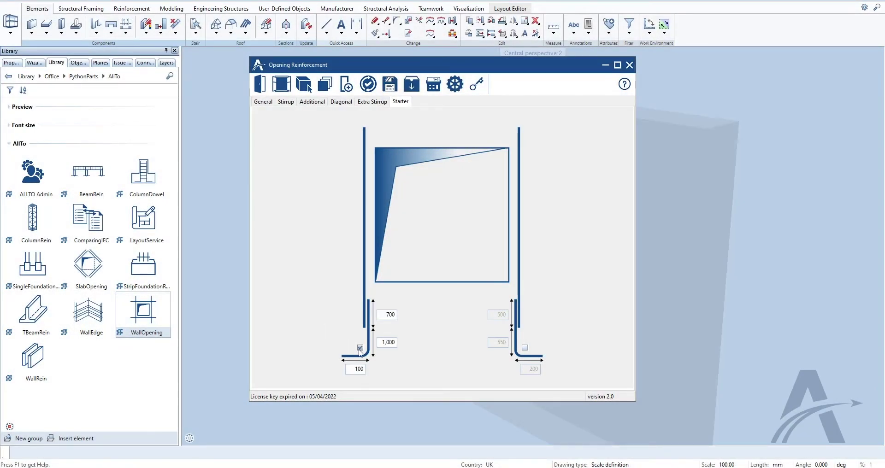
double_click(380, 343)
text(550)
double_click(383, 316)
text(500)
double_click(351, 369)
text(200)
click(525, 348)
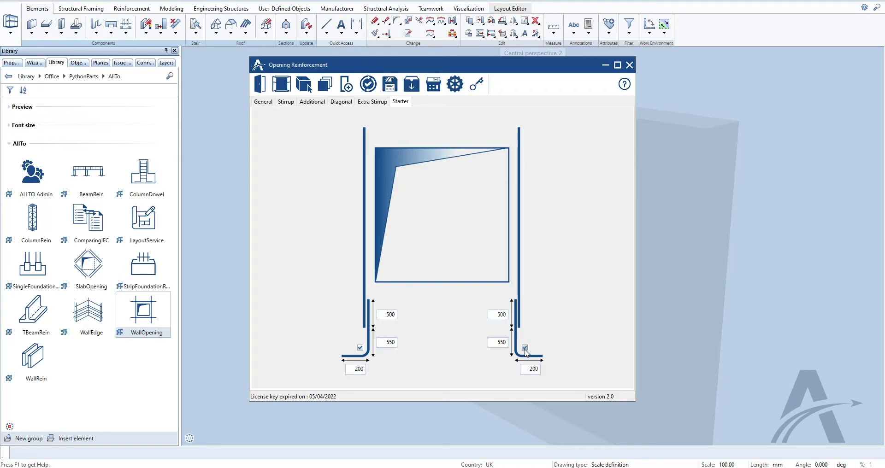
Reinforce the window opening with starter bars, then orbit to a frontal view.
click(281, 84)
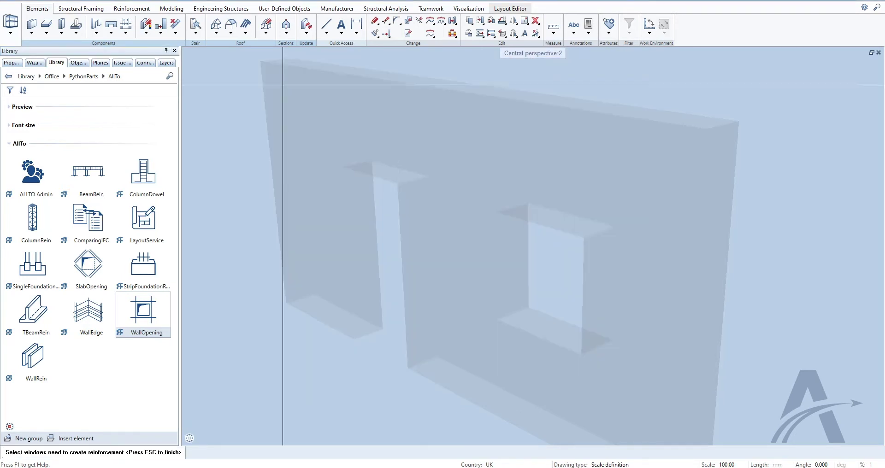
click(540, 271)
key(Escape)
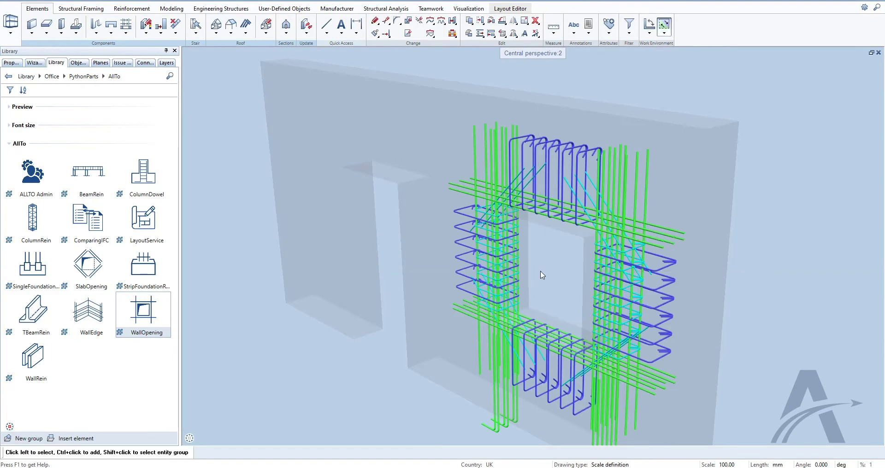
shift+middle_drag(541, 275, 528, 386)
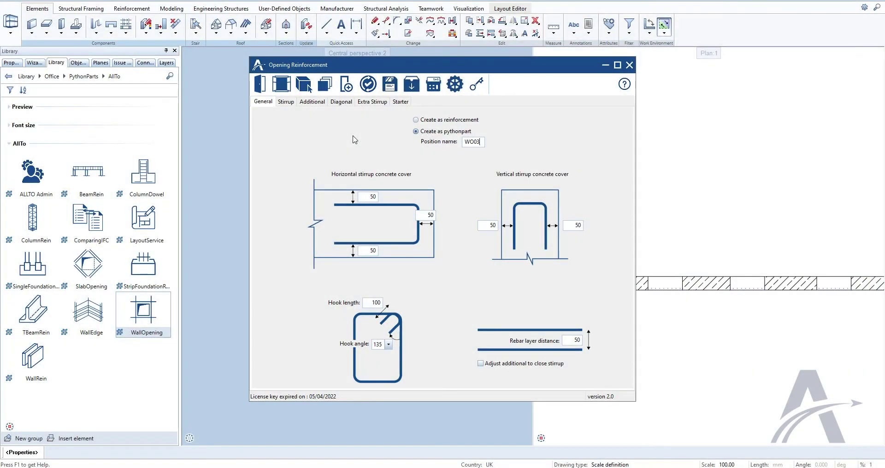
Store the current settings as the favorite file 'Wall Opening 03' and close the dialog.
click(389, 85)
text(Wall Ope)
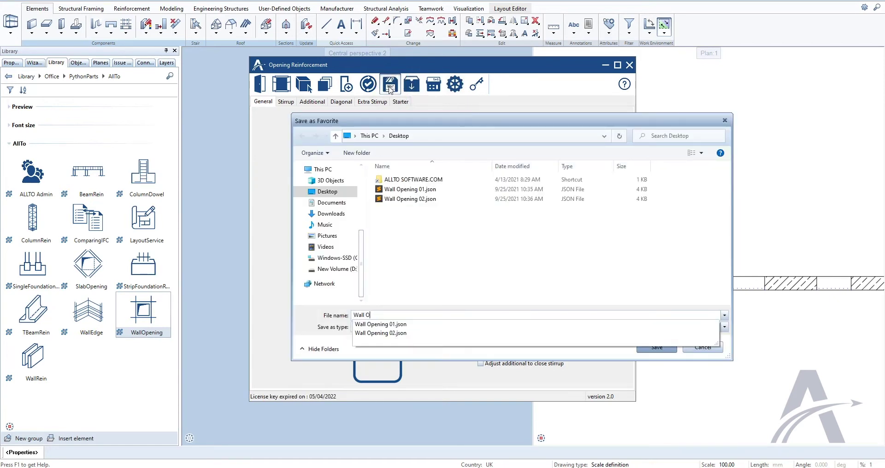
text(ning 03)
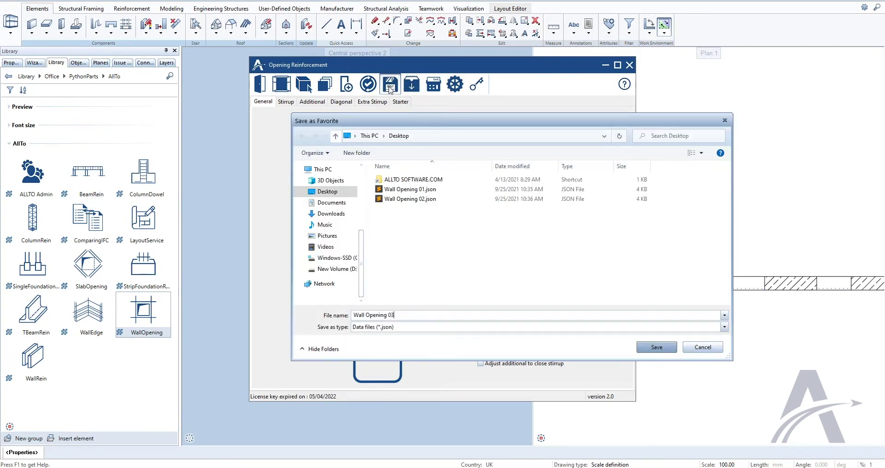
click(647, 350)
key(Return)
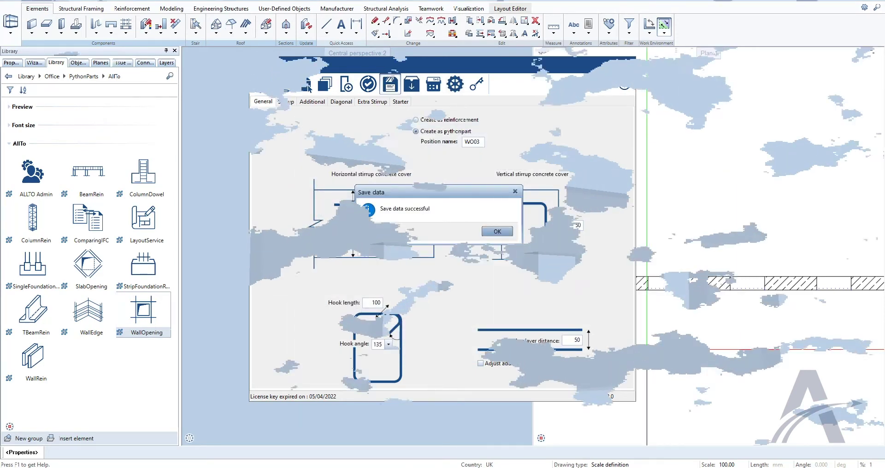
Reinforce the door opening using the loaded favorite Wall Opening 01.json.
double_click(136, 319)
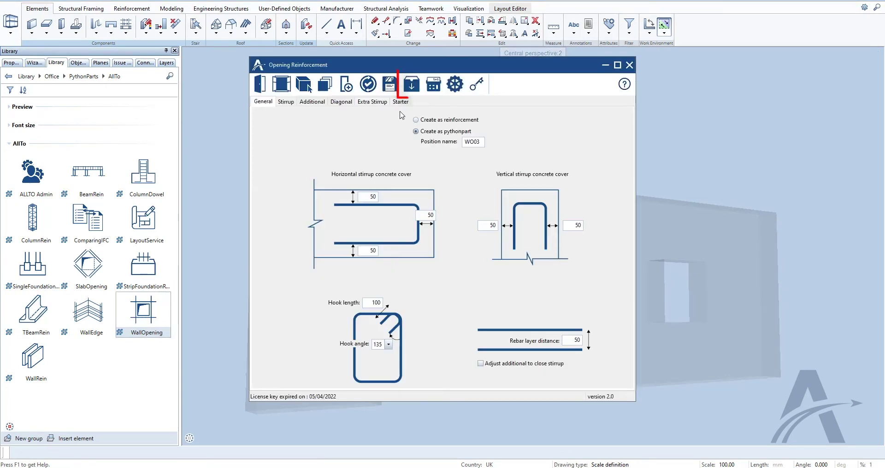
click(413, 90)
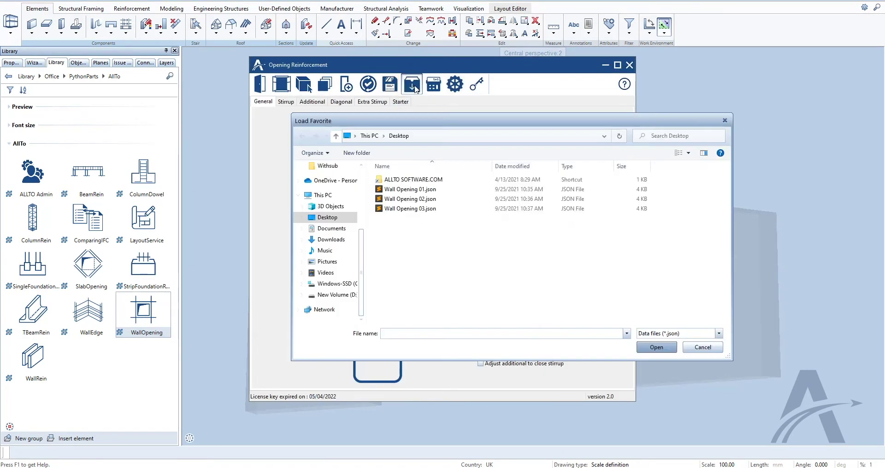
click(411, 190)
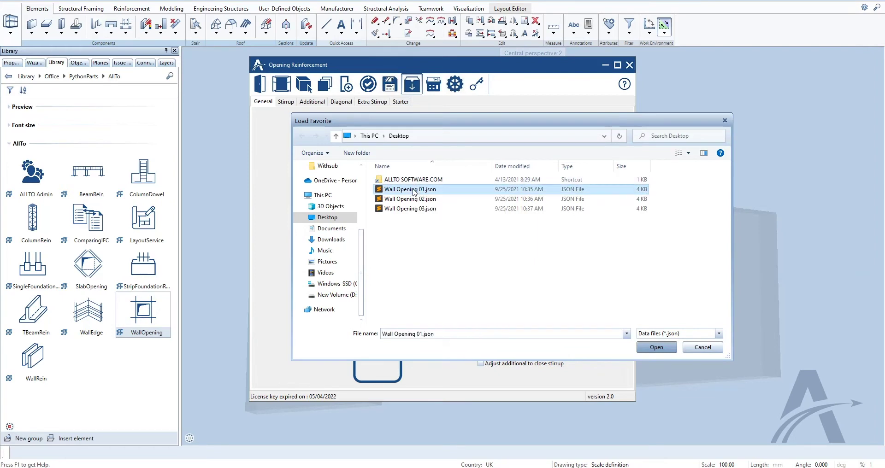
click(647, 347)
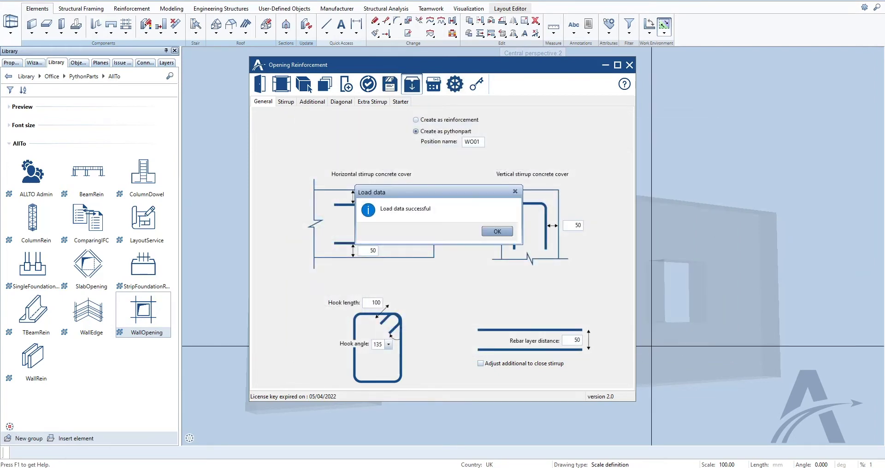
click(498, 229)
click(261, 93)
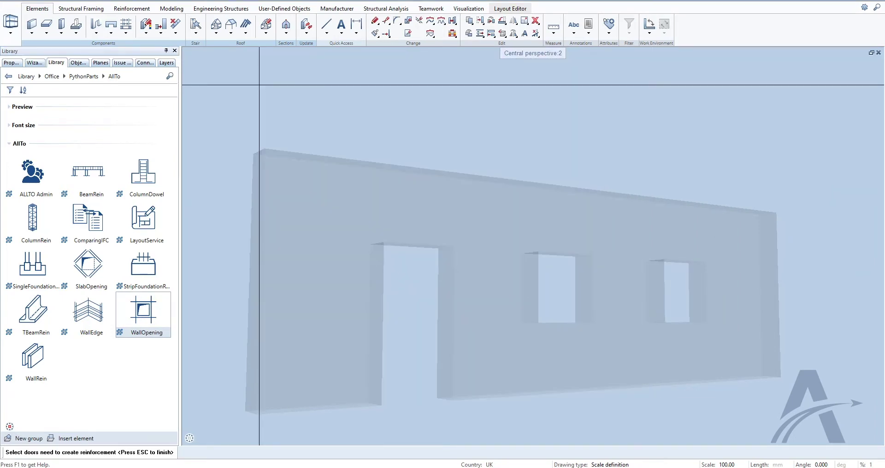
click(426, 314)
key(Escape)
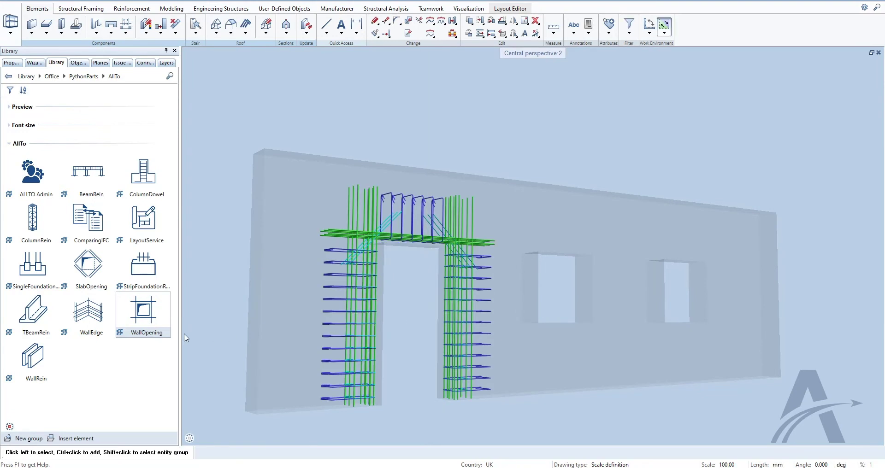
Reinforce the middle window using the favorite Wall Opening 02.json.
double_click(141, 322)
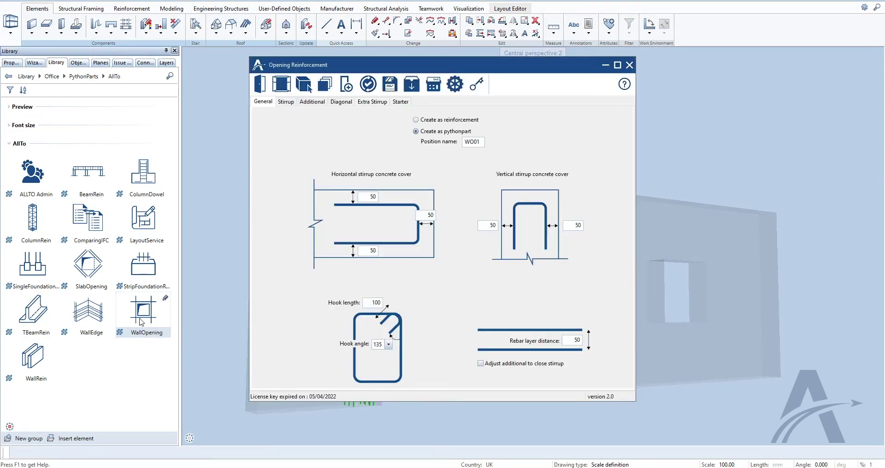
click(411, 84)
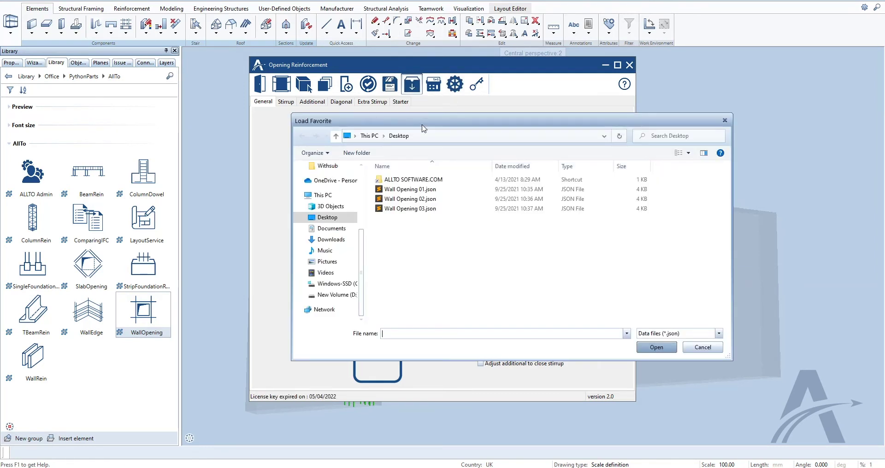
click(420, 199)
click(656, 347)
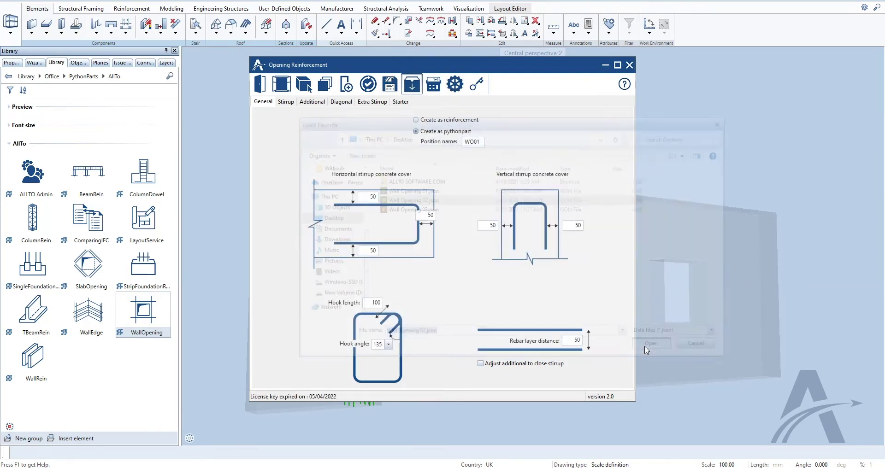
click(497, 229)
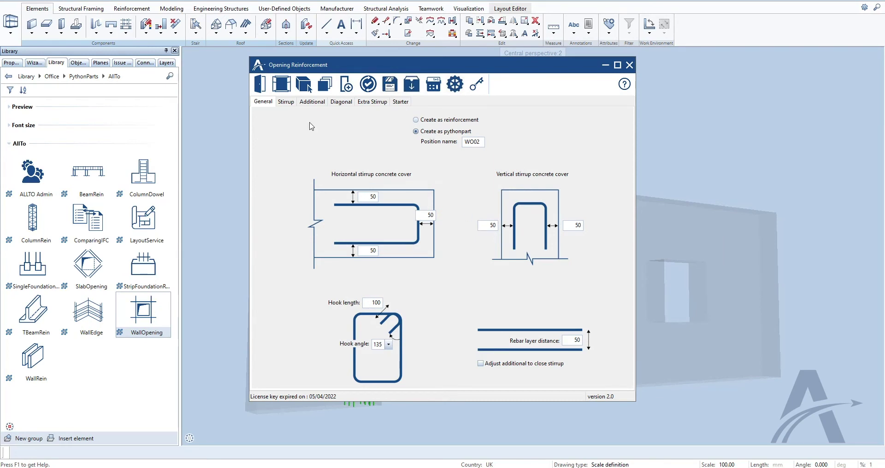
click(281, 85)
click(564, 295)
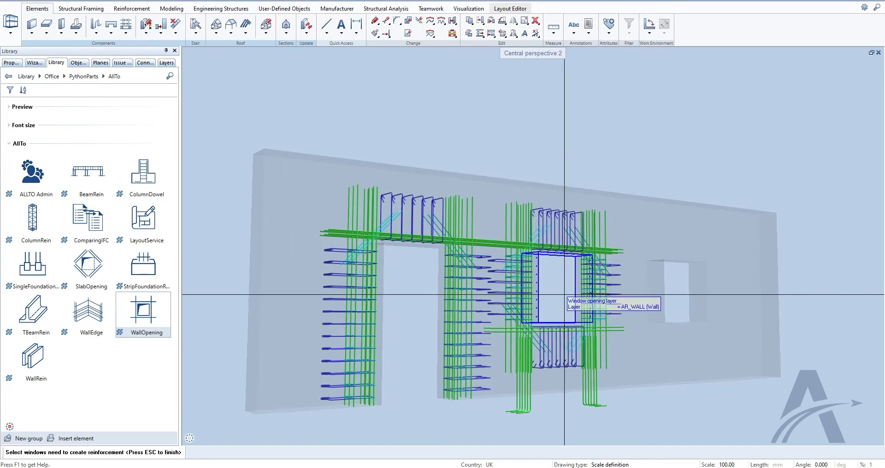
key(Escape)
Reinforce the right window using the favorite Wall Opening 03 settings.
click(137, 316)
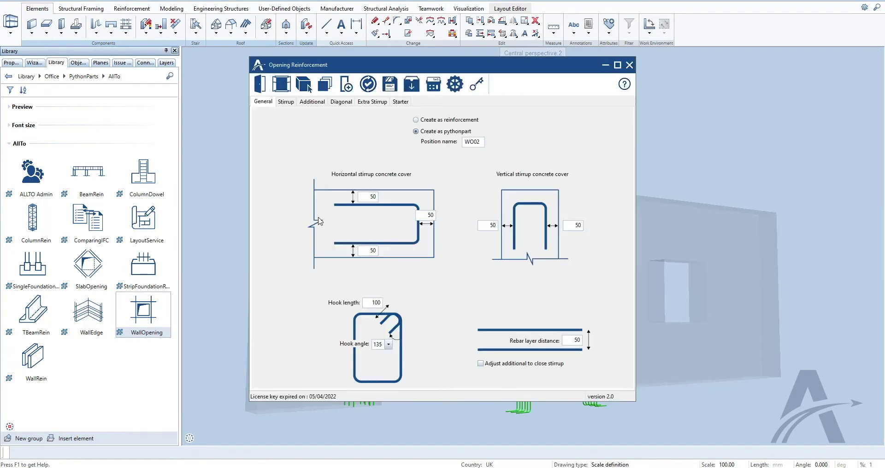
click(418, 89)
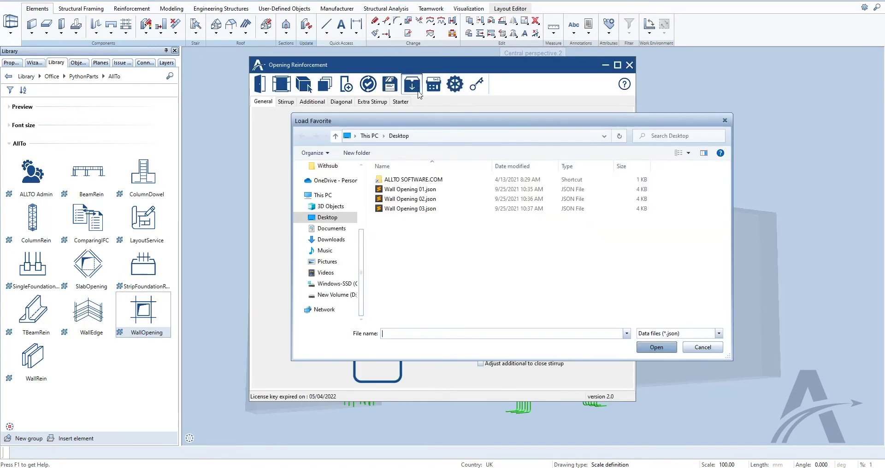
click(417, 199)
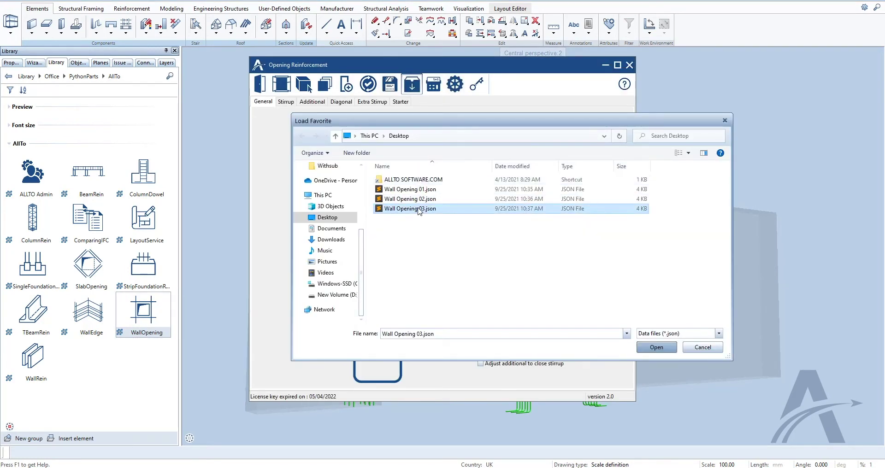
click(654, 347)
click(497, 231)
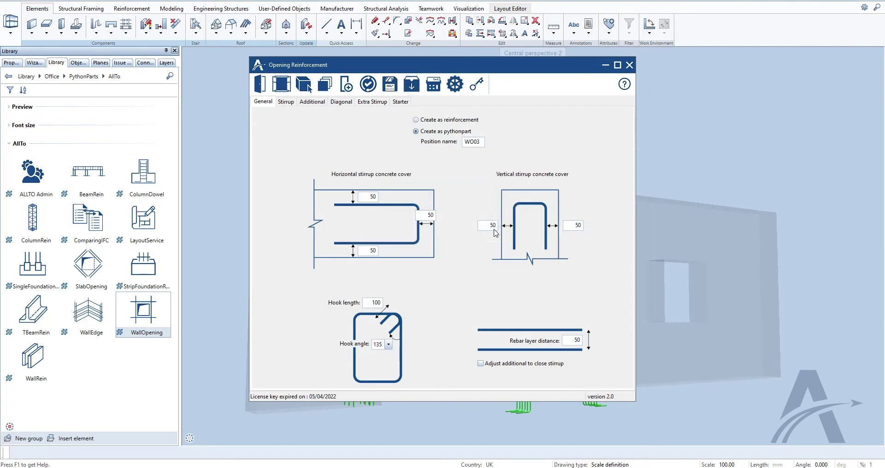
click(281, 86)
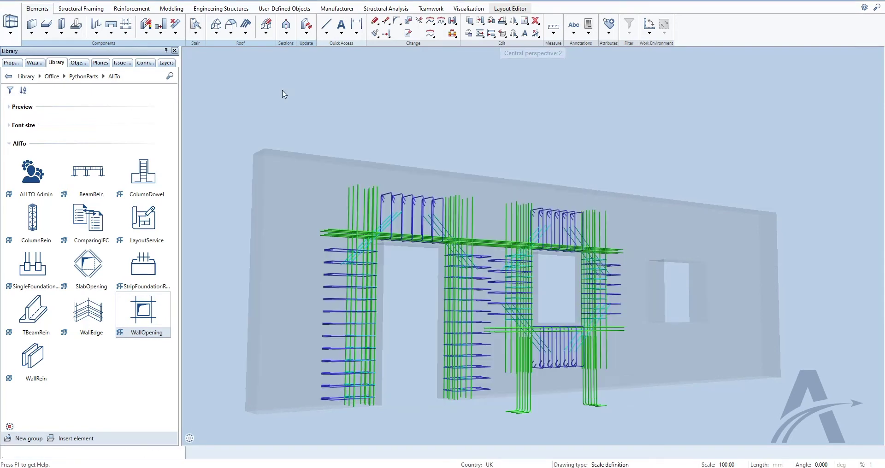
click(665, 308)
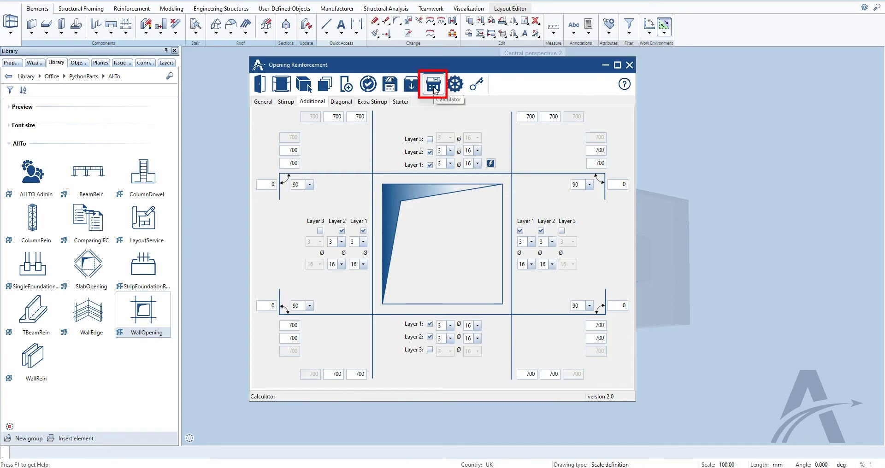
Calculate the lap length for additional vertical and horizontal bars, giving 1,090.
click(433, 85)
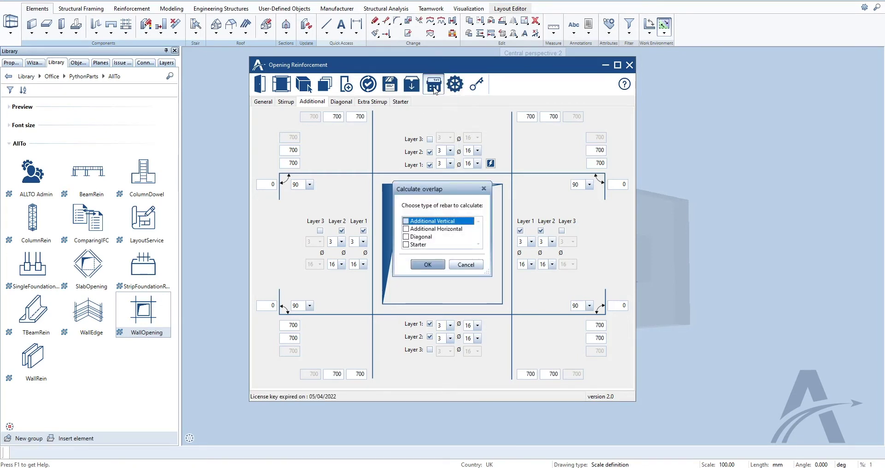
click(406, 221)
click(406, 229)
click(427, 265)
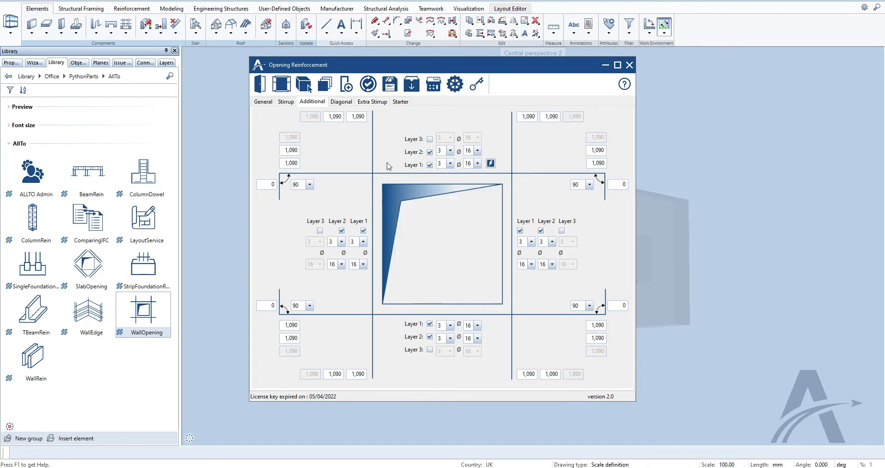
Calculate the diagonal bar lap length, giving 680.
click(341, 103)
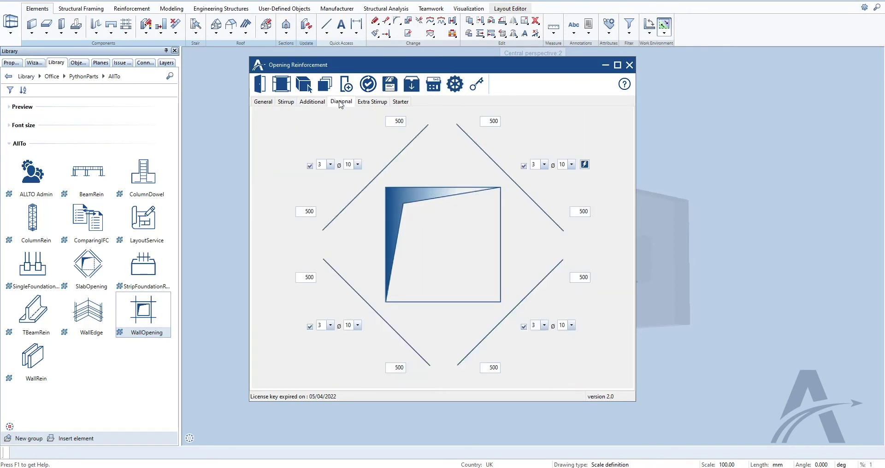
click(434, 85)
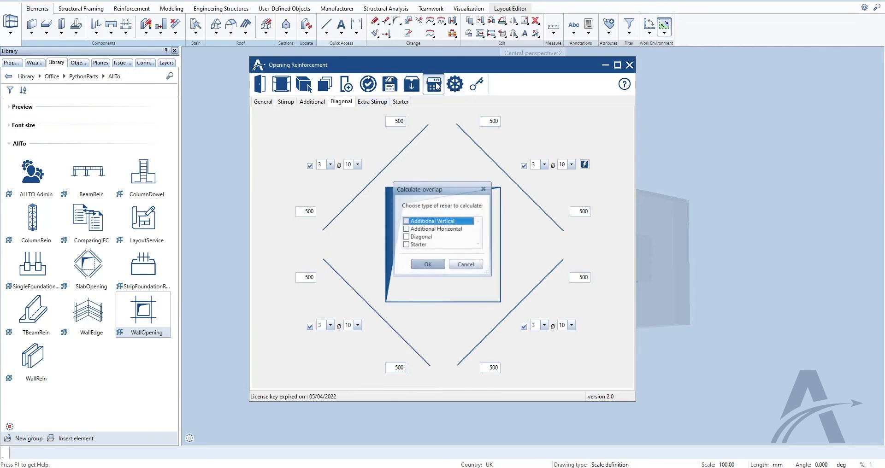
click(406, 237)
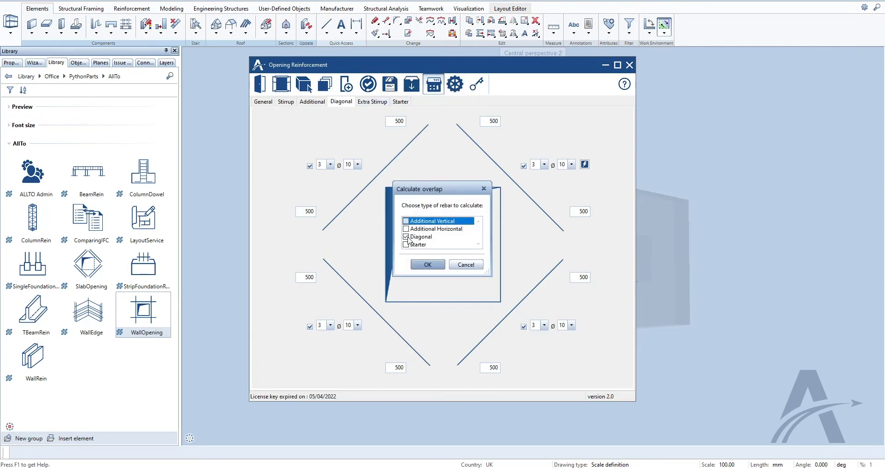
click(426, 266)
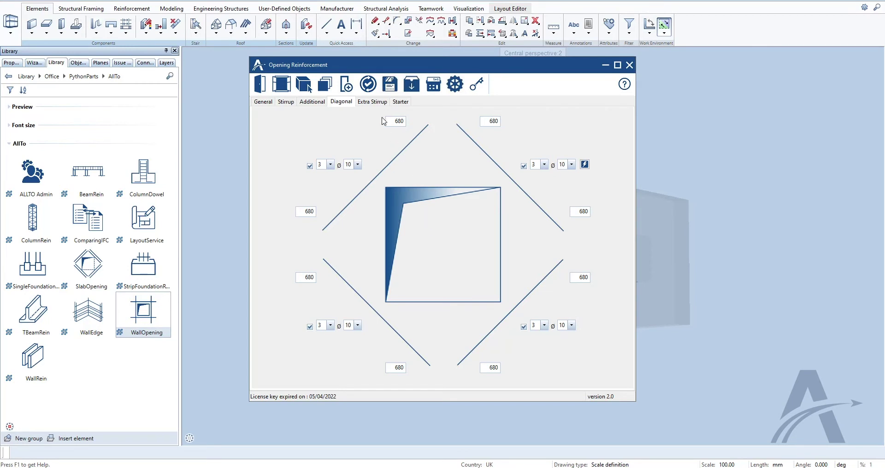
Calculate the starter bar lap length, raising it from 500 to 1,090.
click(399, 102)
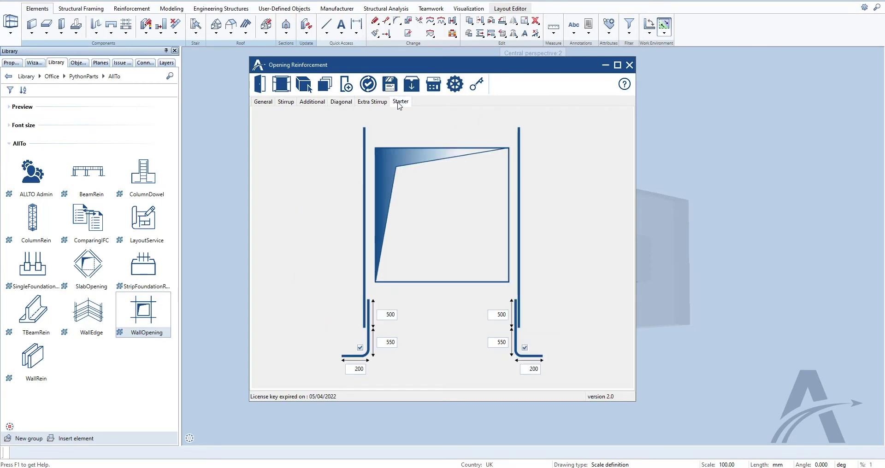
click(436, 87)
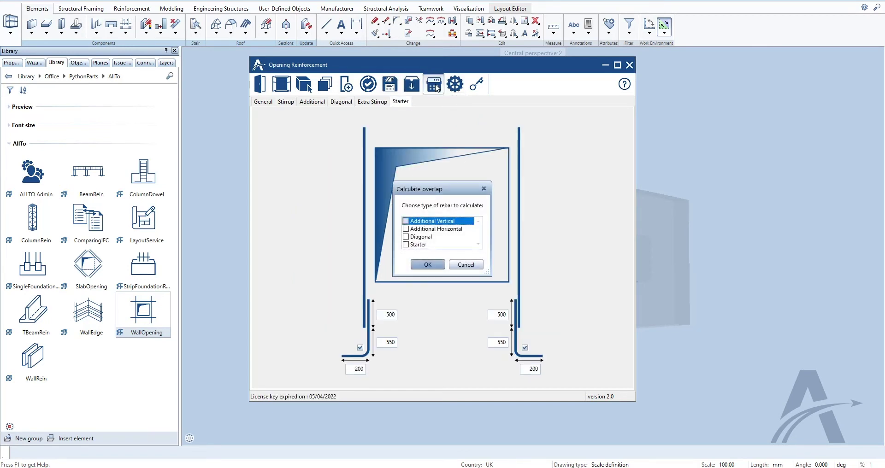
click(406, 245)
click(427, 265)
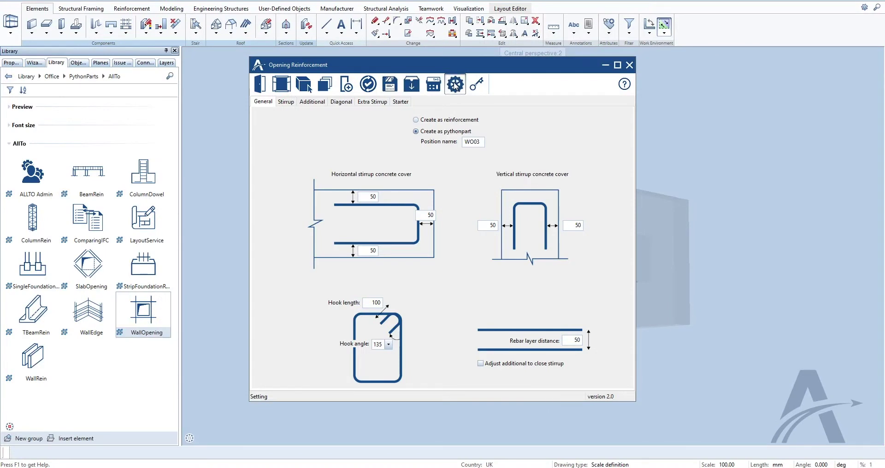
Check overlap settings (C12/15, good-bonding anchorage) and edit the 8 mm lap length in the overlap database.
click(455, 84)
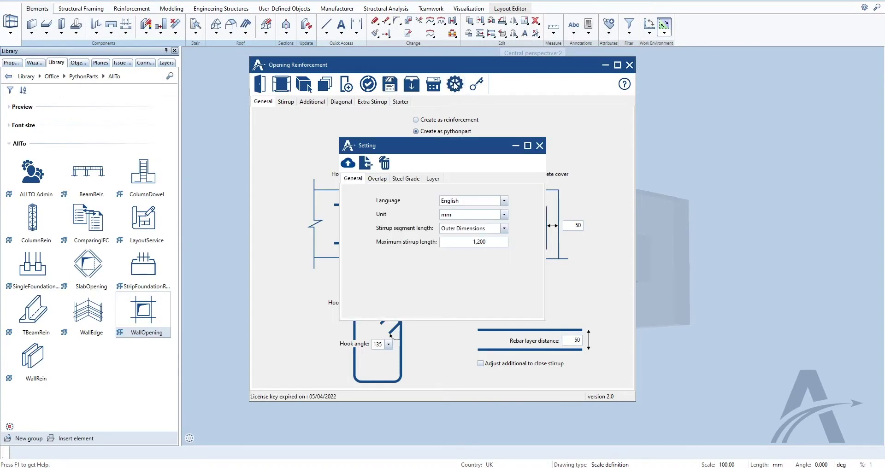
click(379, 181)
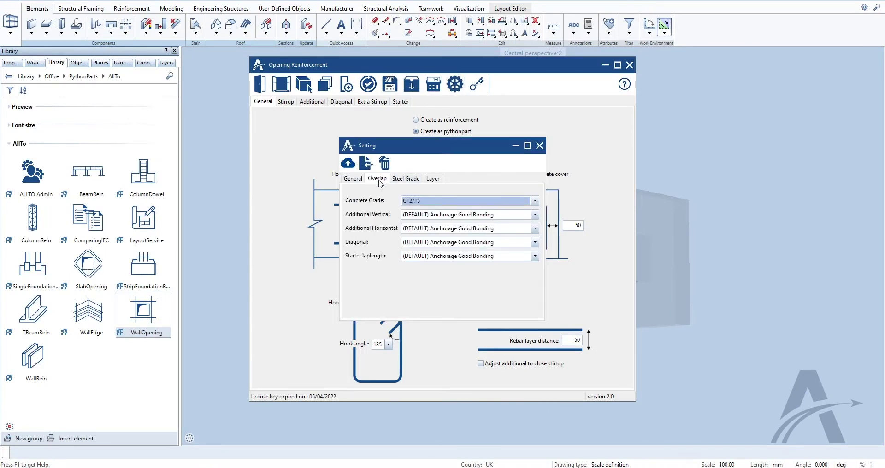
click(535, 202)
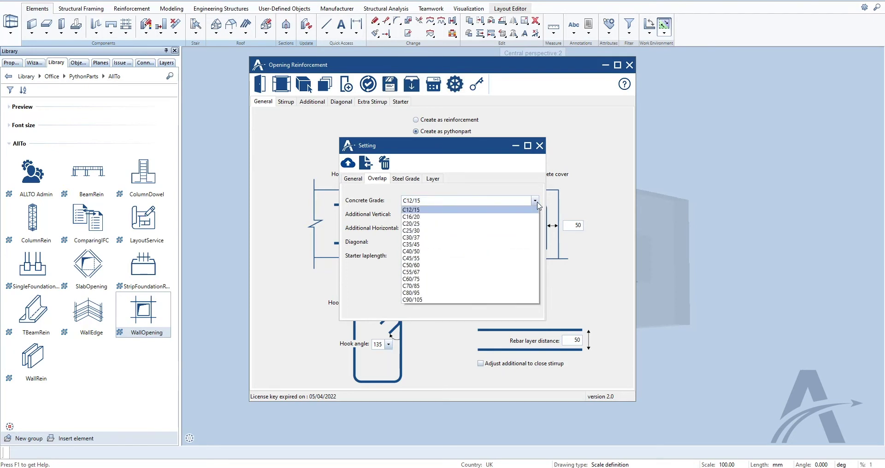
click(536, 202)
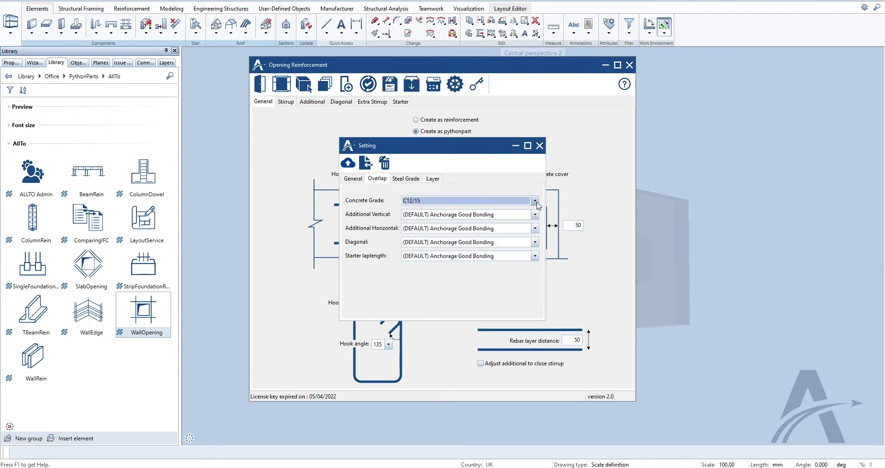
click(535, 215)
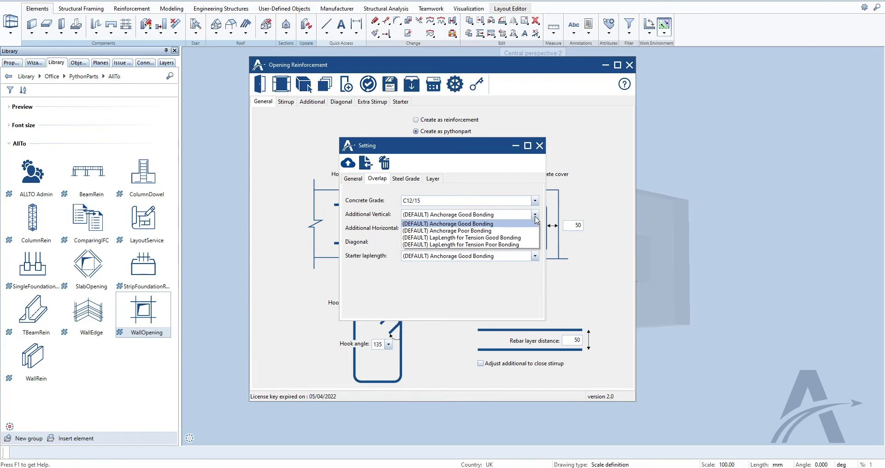
click(536, 219)
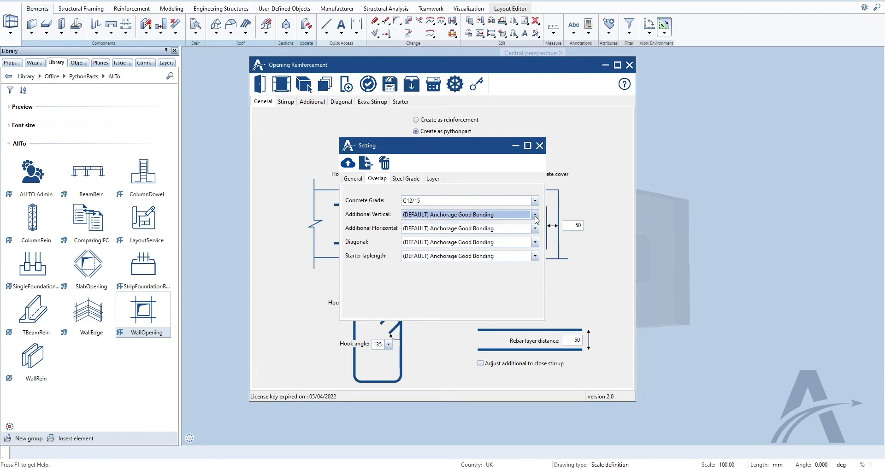
click(348, 164)
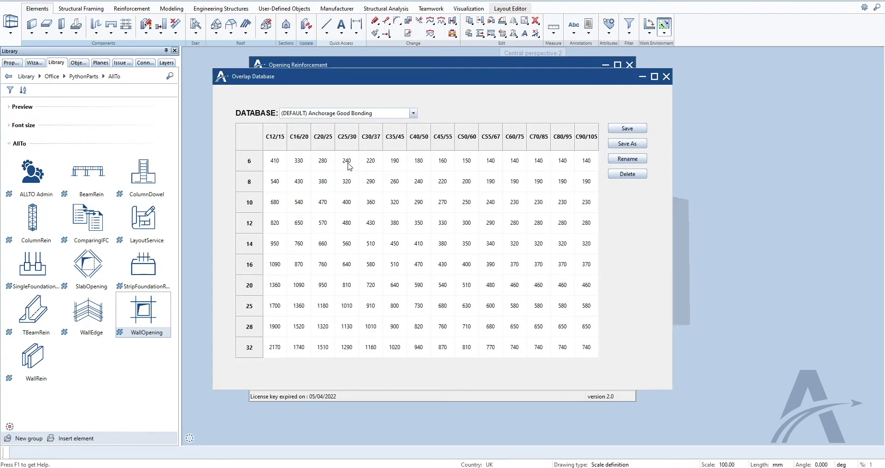
double_click(275, 182)
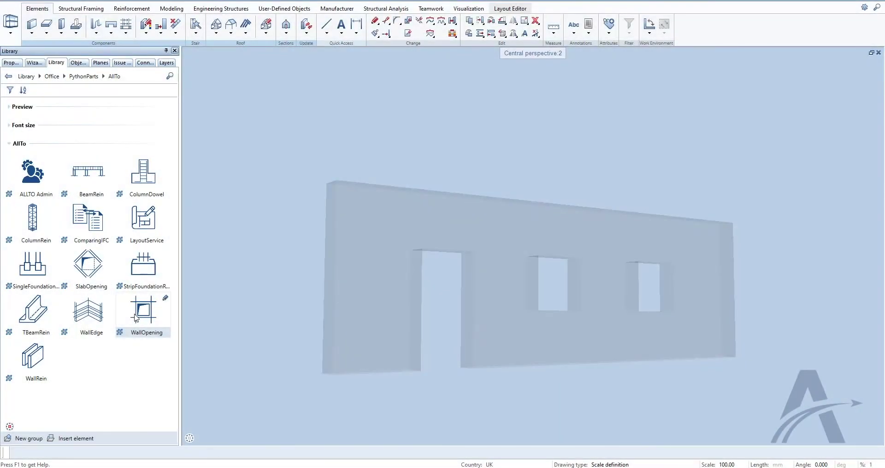
Keep English, millimetres and Outer Dimensions, and change maximum stirrup length from 1,000 to 1,200.
double_click(136, 318)
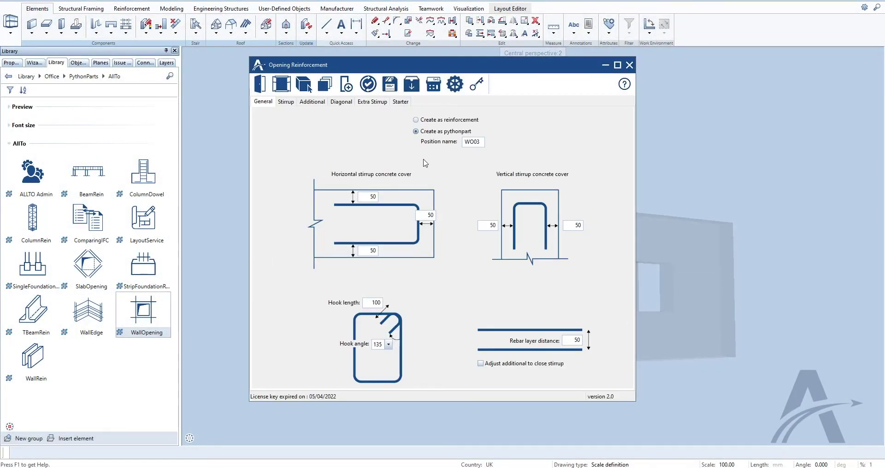
click(454, 84)
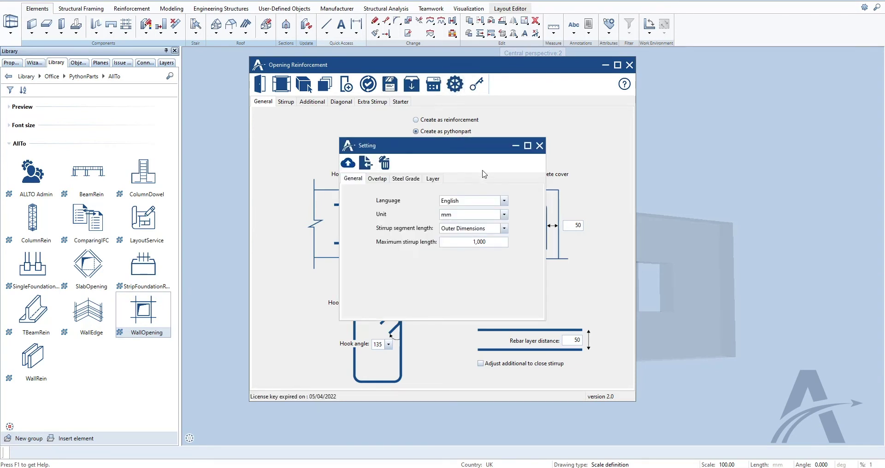
click(504, 203)
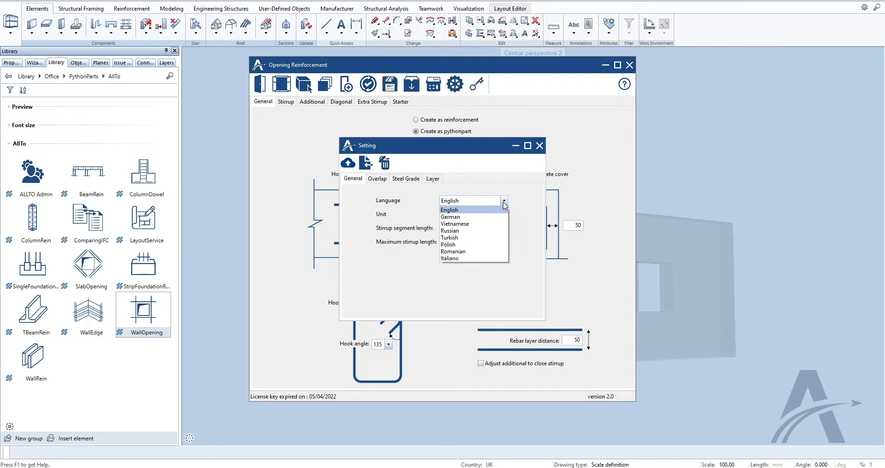
click(505, 206)
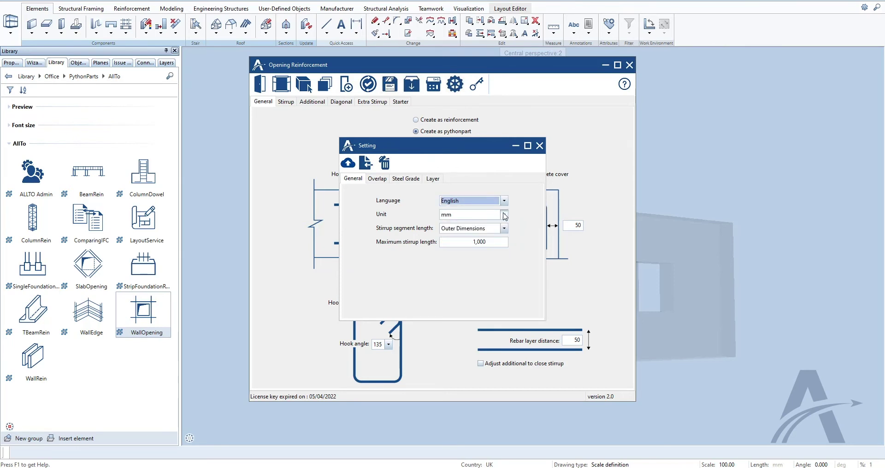
click(504, 215)
click(505, 216)
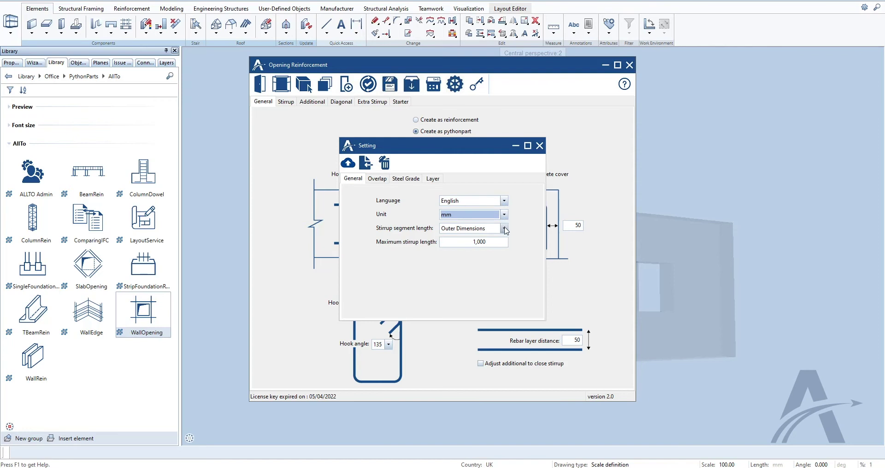
click(505, 229)
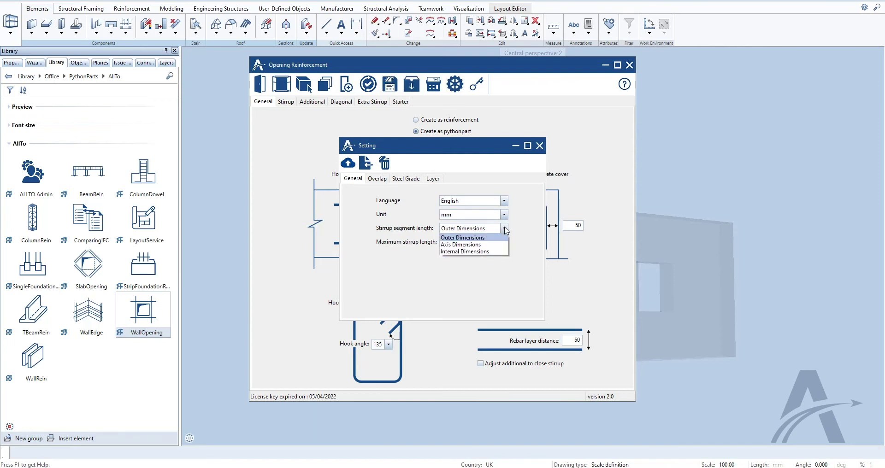
click(505, 229)
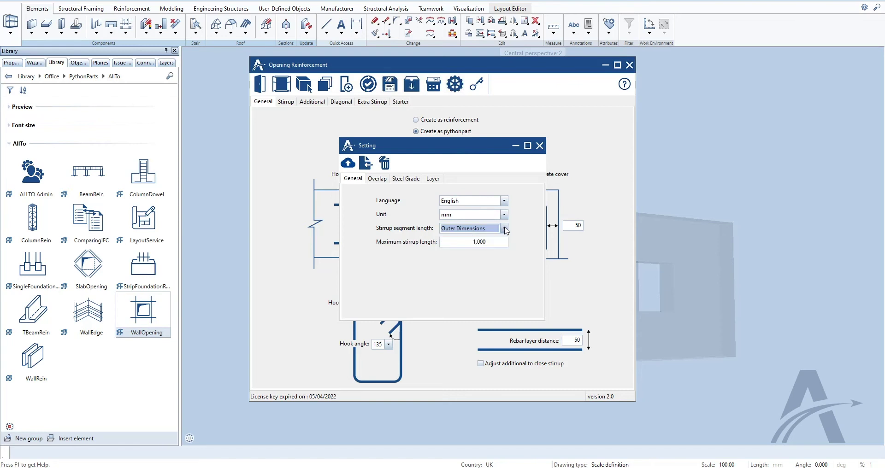
drag(485, 242, 439, 249)
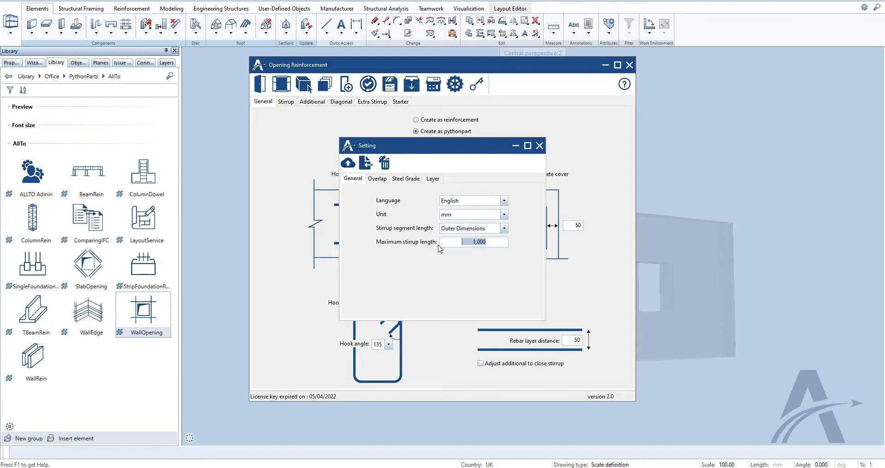
text(1)
text(00)
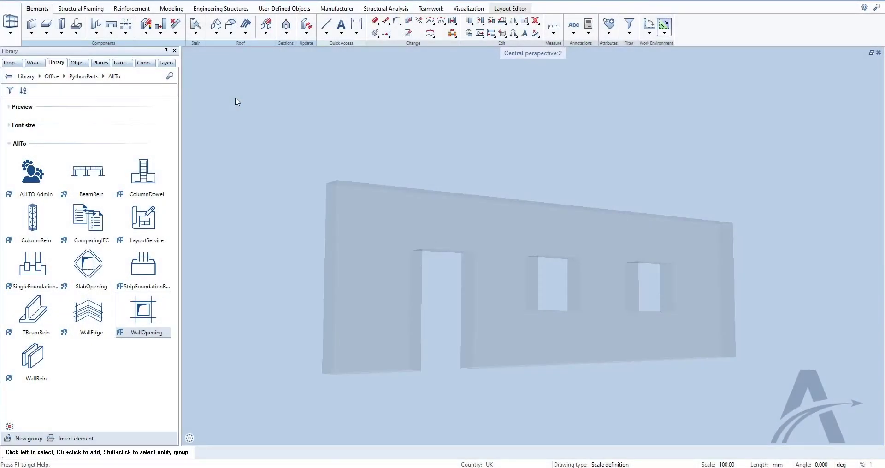
Export the Defaults cross-section catalogs to the Desktop as 'Cross-section catalogs'.
click(161, 1)
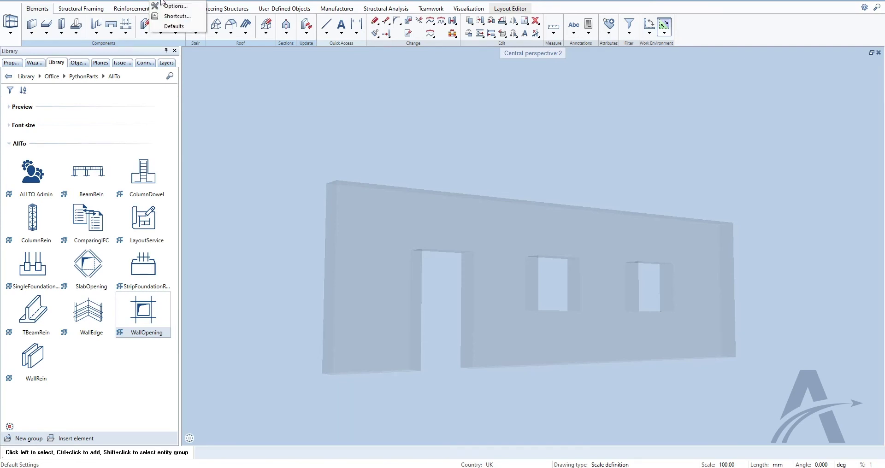
click(173, 26)
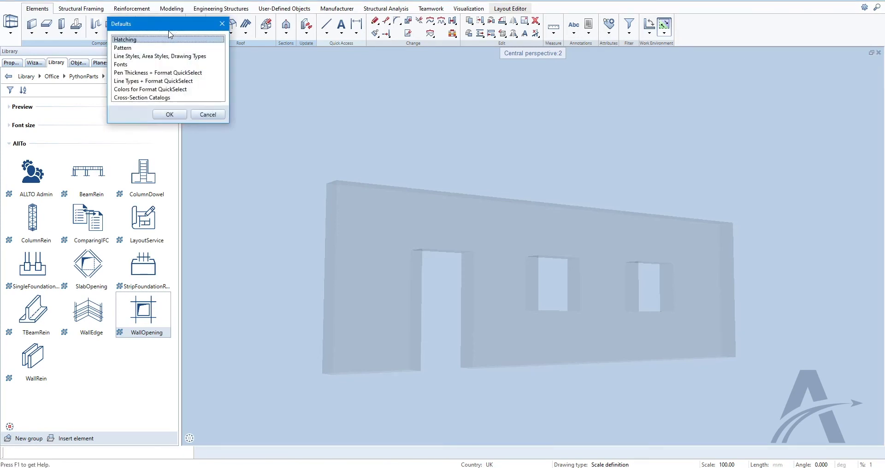
double_click(148, 98)
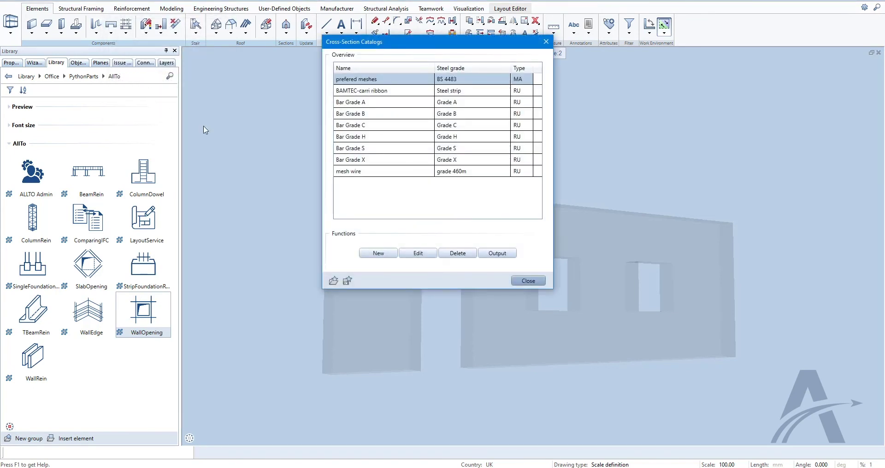
click(347, 281)
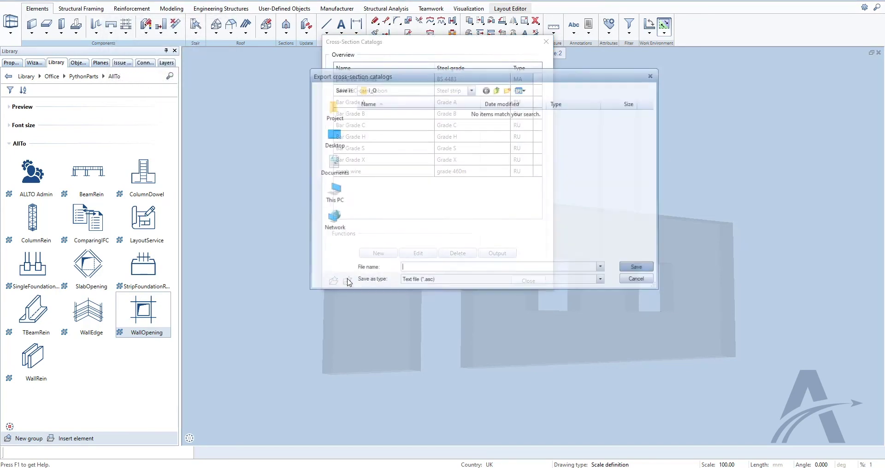
click(336, 148)
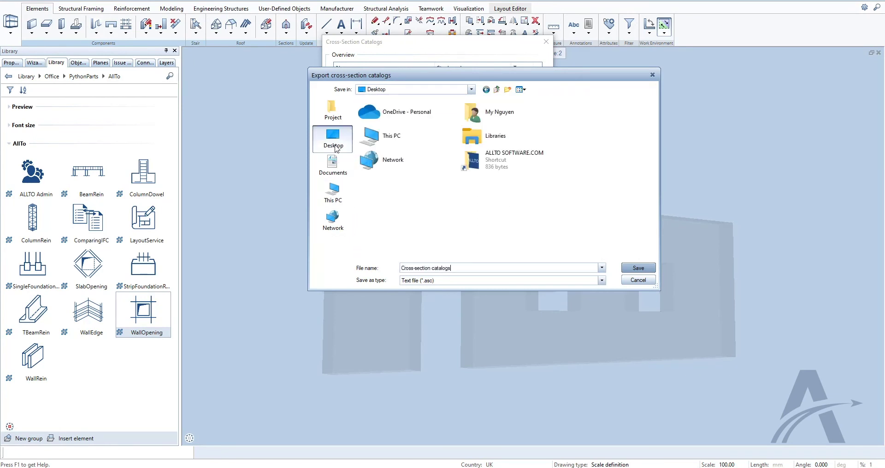
click(634, 269)
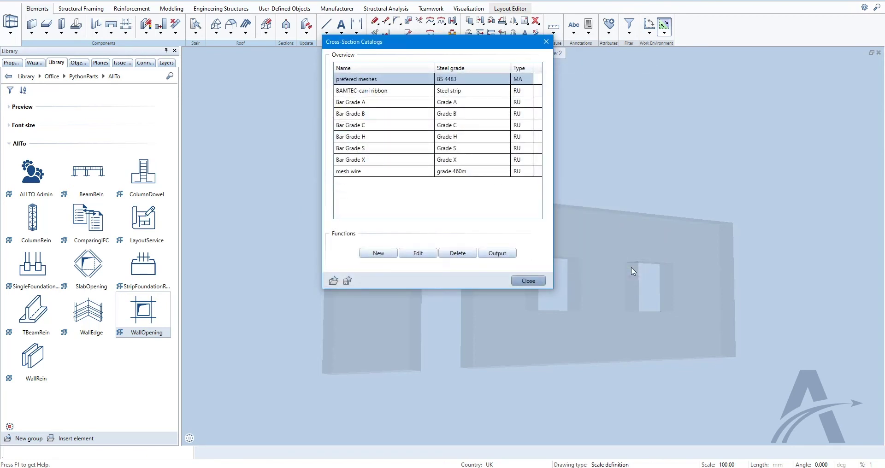
click(528, 281)
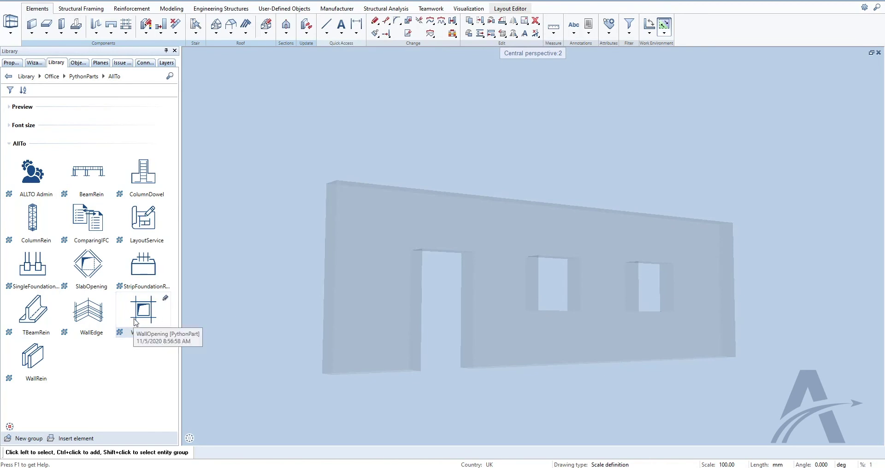
Start WallOpening and import Cross-section catalogs.txt into its settings.
click(136, 322)
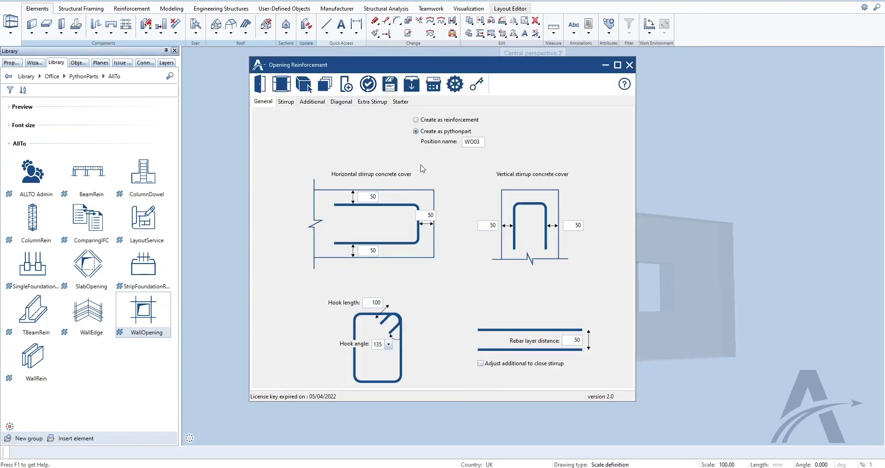
click(454, 84)
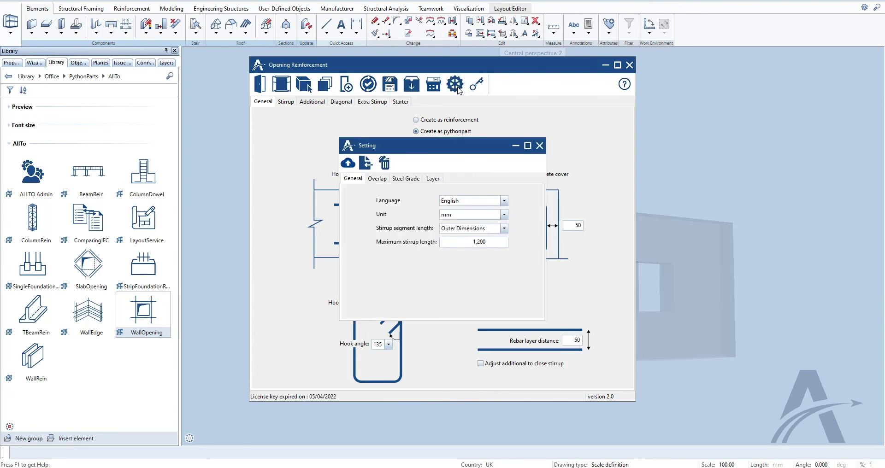
click(361, 167)
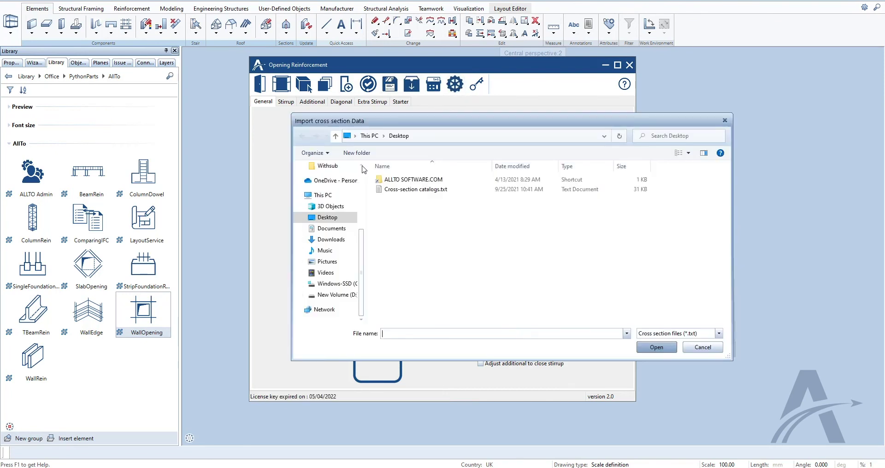
click(413, 189)
click(656, 347)
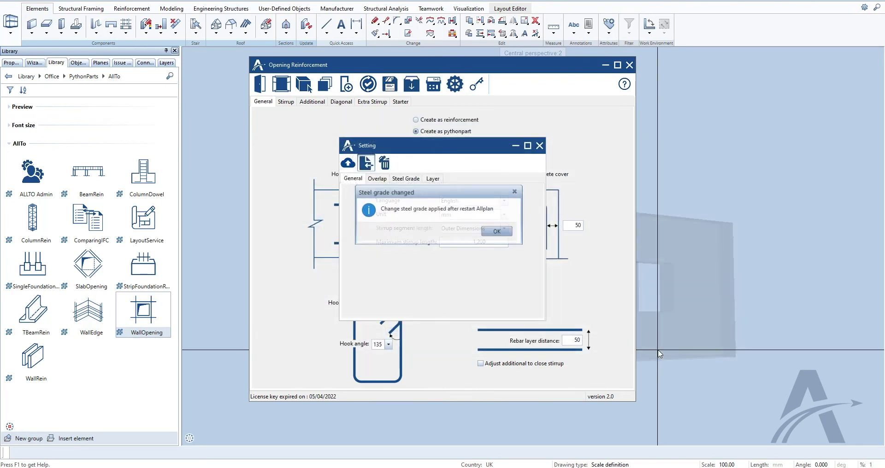
key(Return)
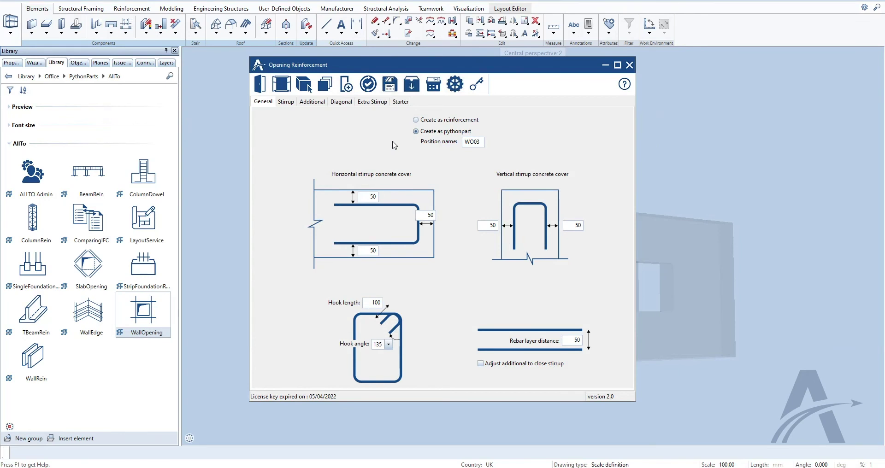
Review the Steel Grade tab, leaving current steel grade off and keeping grade H.
click(455, 85)
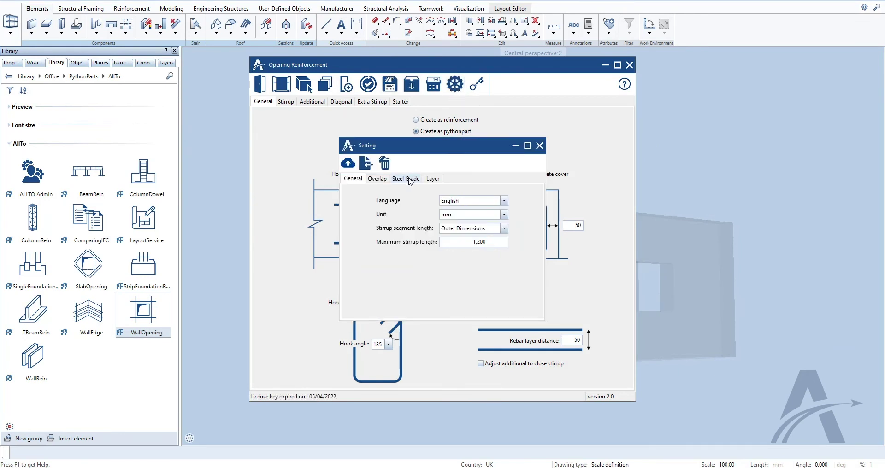
click(409, 179)
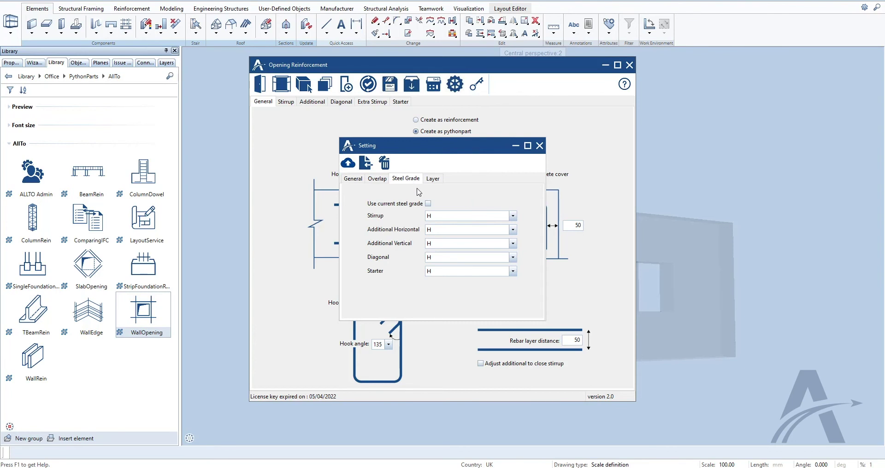
click(428, 205)
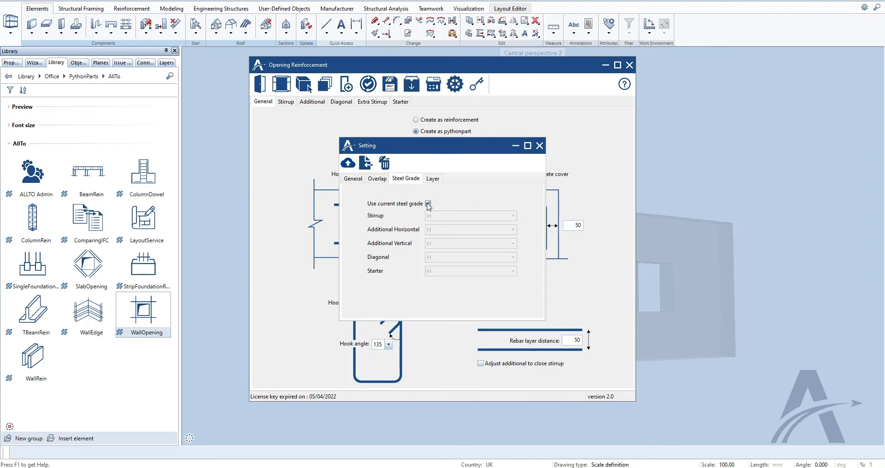
click(428, 205)
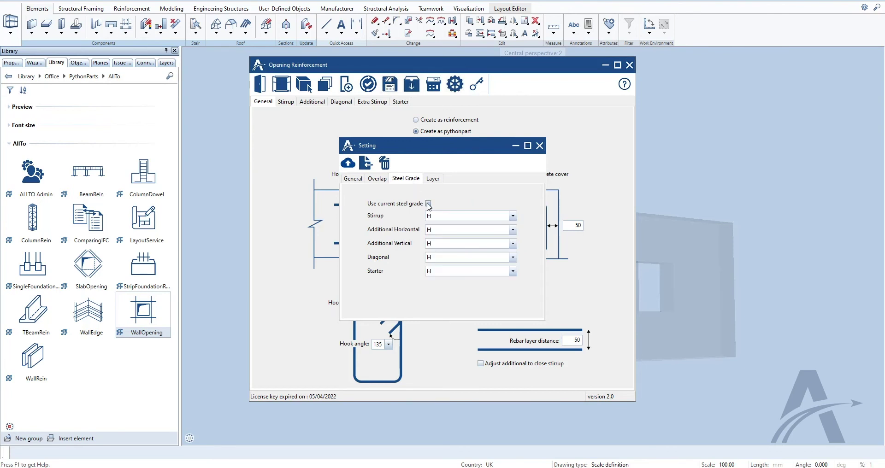
click(513, 216)
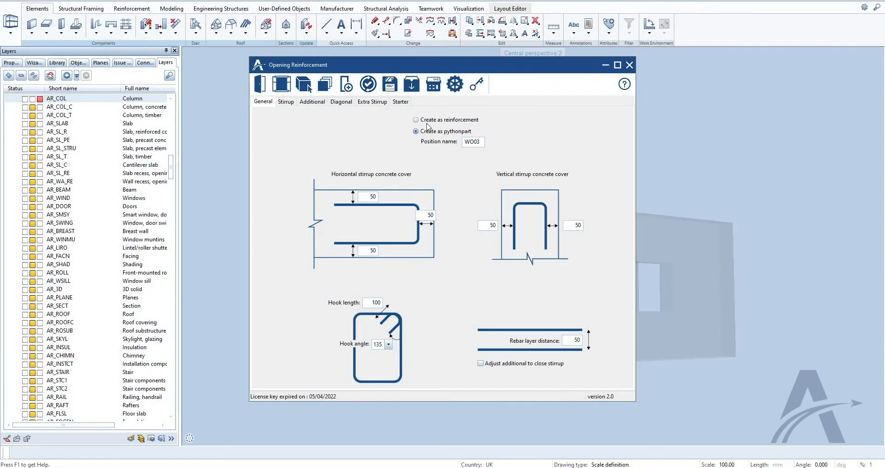
Replace the default layer with de_gen01–de_gen05 for stirrup, additional, diagonal and starter bars.
click(455, 84)
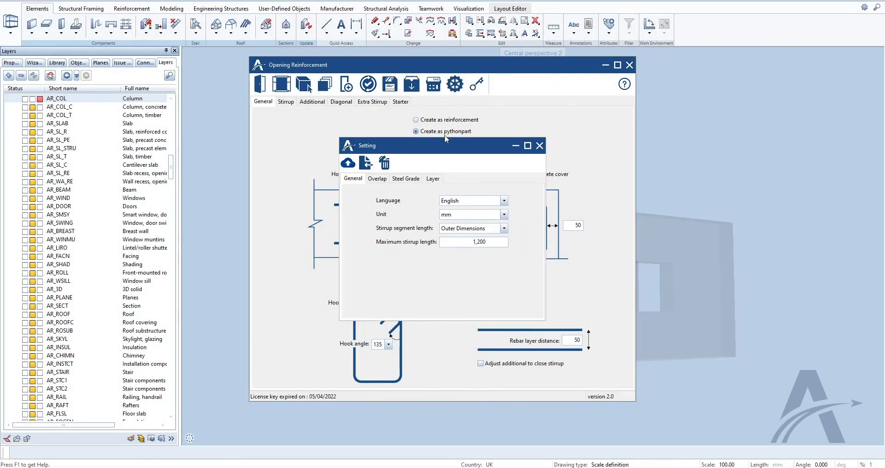
click(433, 180)
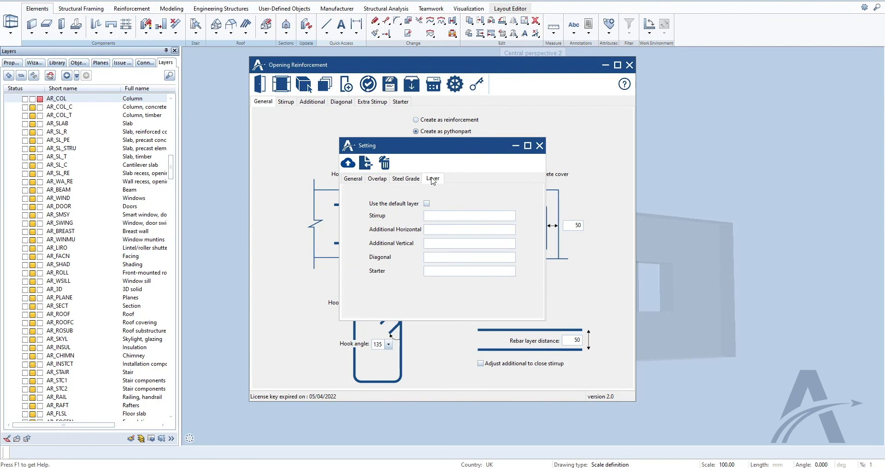
click(426, 204)
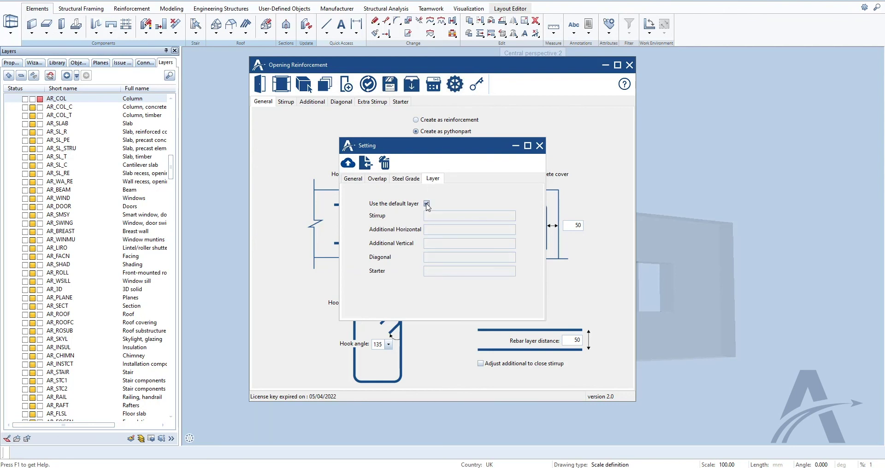
click(427, 204)
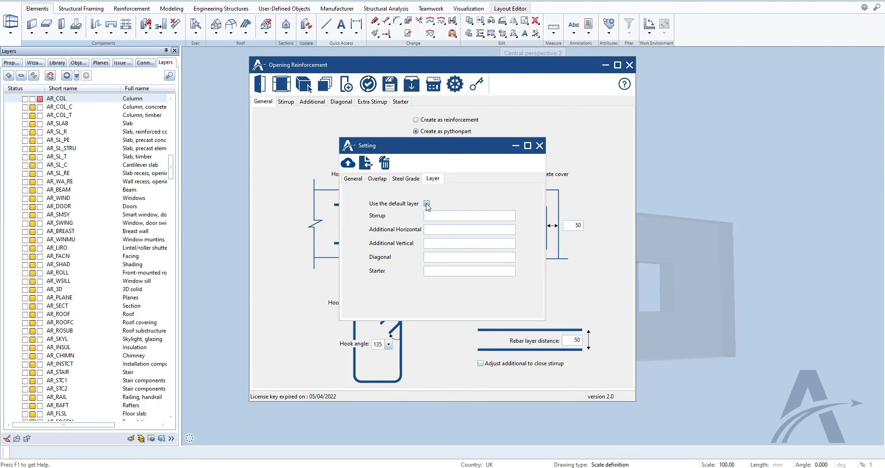
click(464, 217)
text(gen01)
key(Tab)
text(de)
text(_gen02)
key(Tab)
text(_gen03)
key(Tab)
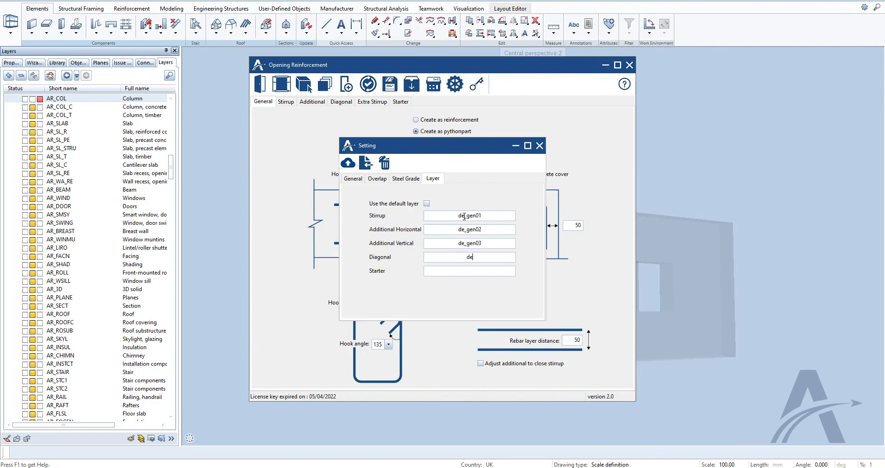
text(_gen04)
text(gen05)
click(539, 145)
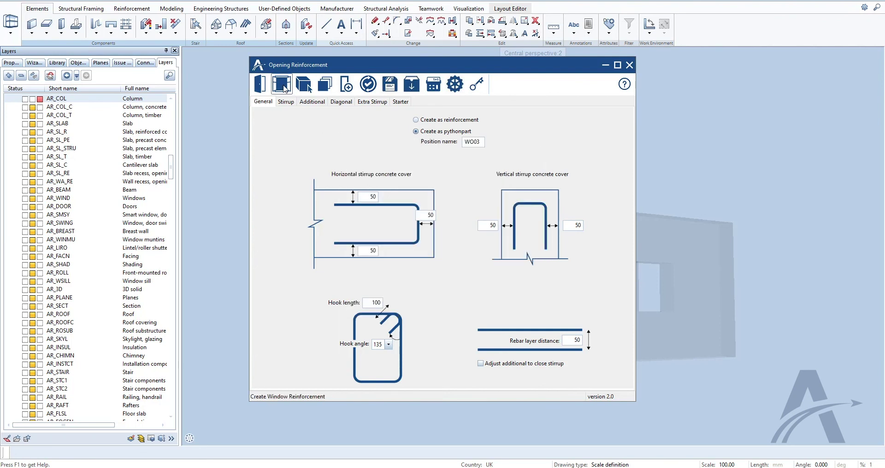
Add window reinforcement to the right wall opening, then inspect its bars zoomed in on maximized Plan 1.
click(281, 84)
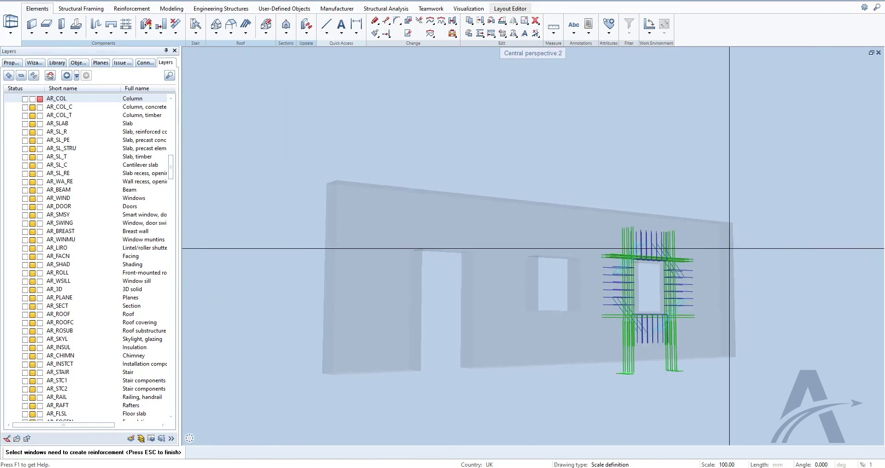
key(Escape)
click(870, 52)
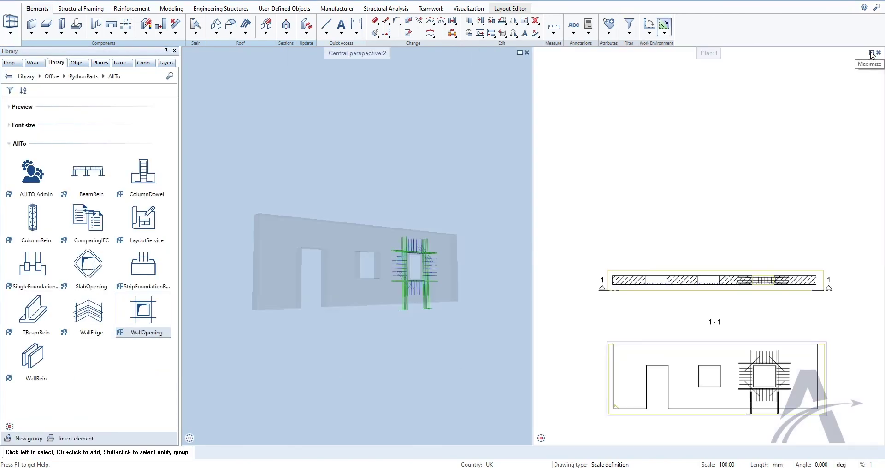
click(871, 52)
scroll(521, 258, up, 4)
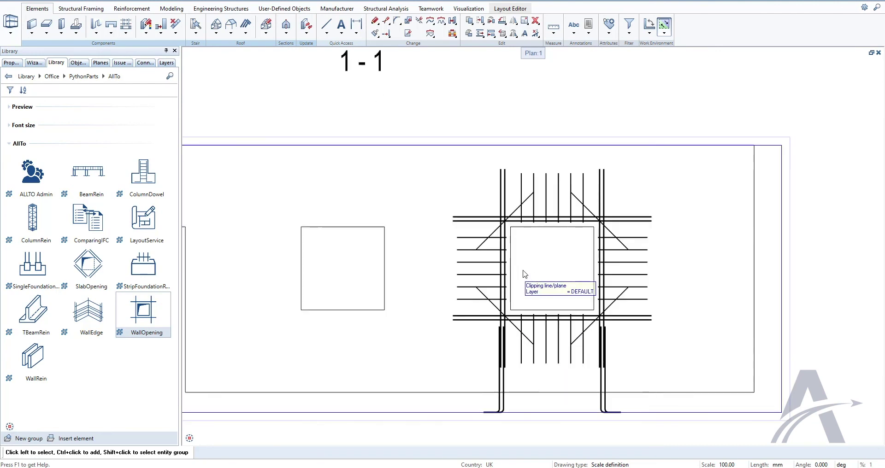
scroll(522, 255, up, 3)
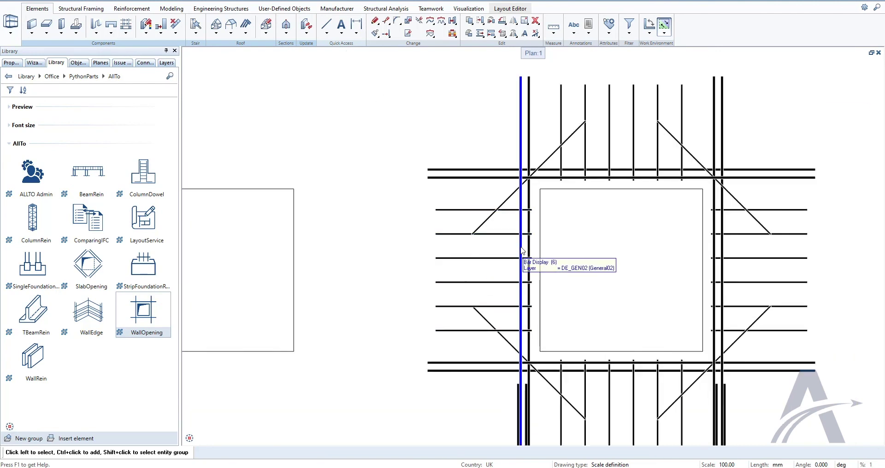